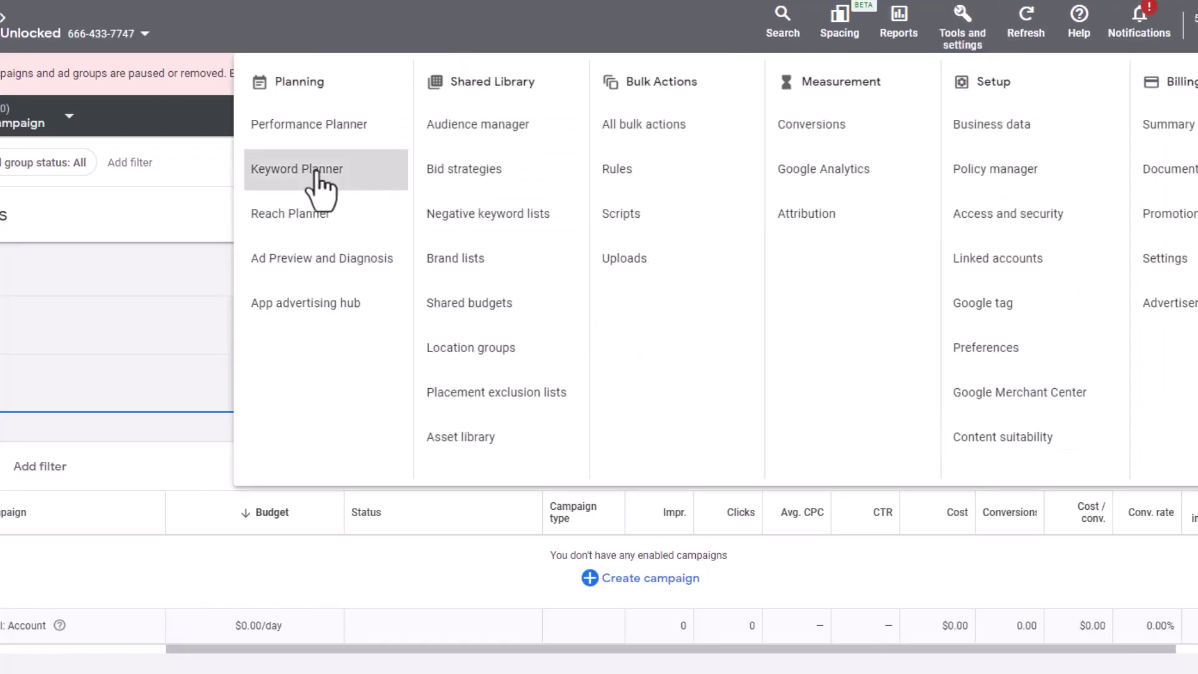
# Step: In Keyword Planner's Discover new keywords, replace United States with Minneapolis-St. Paul as the location
pyautogui.click(322, 181)
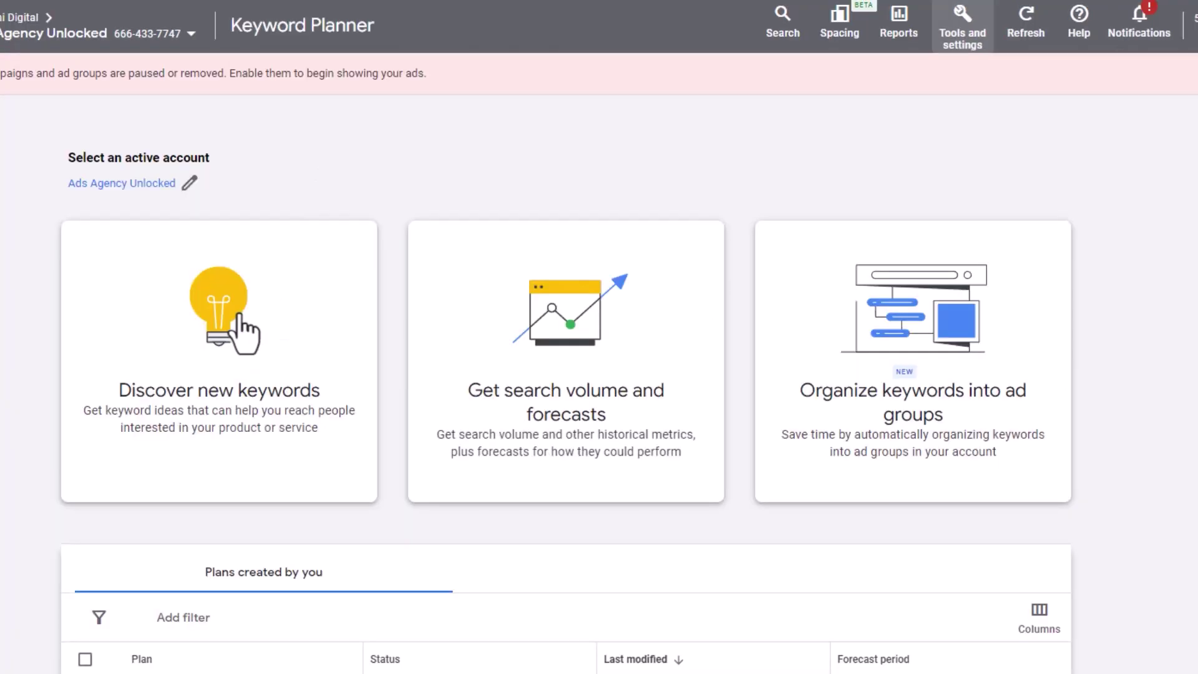
pyautogui.click(239, 317)
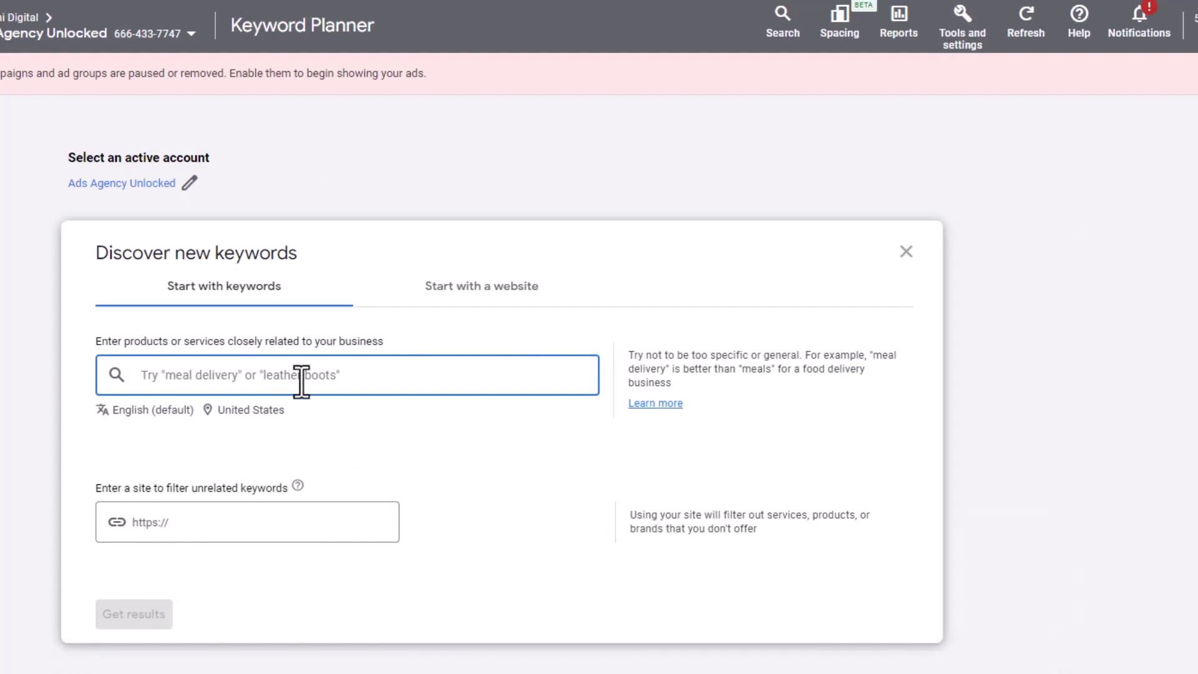
pyautogui.click(240, 430)
pyautogui.click(455, 332)
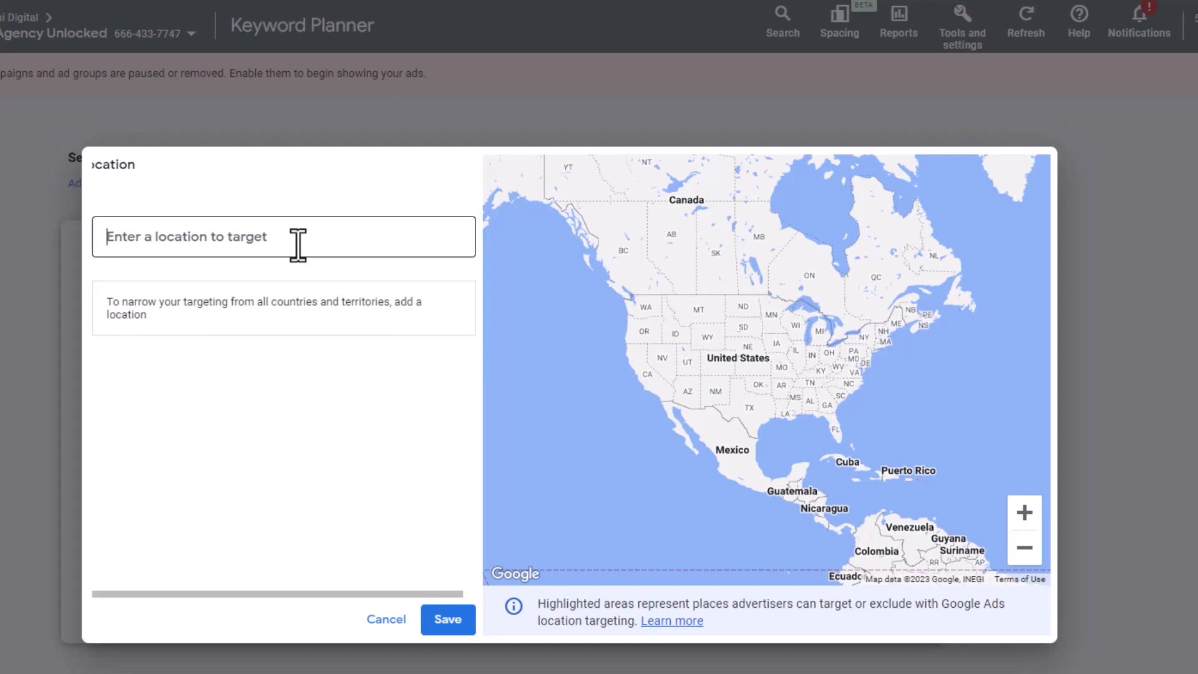
pyautogui.write('minneapolis')
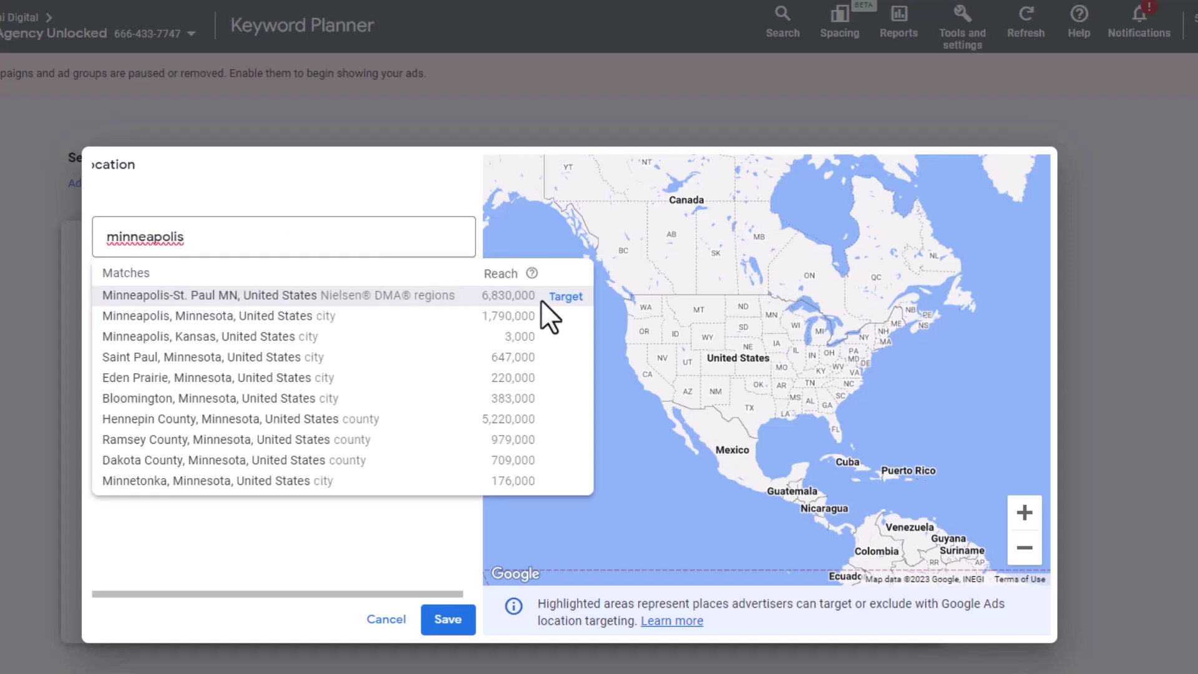
pyautogui.click(565, 297)
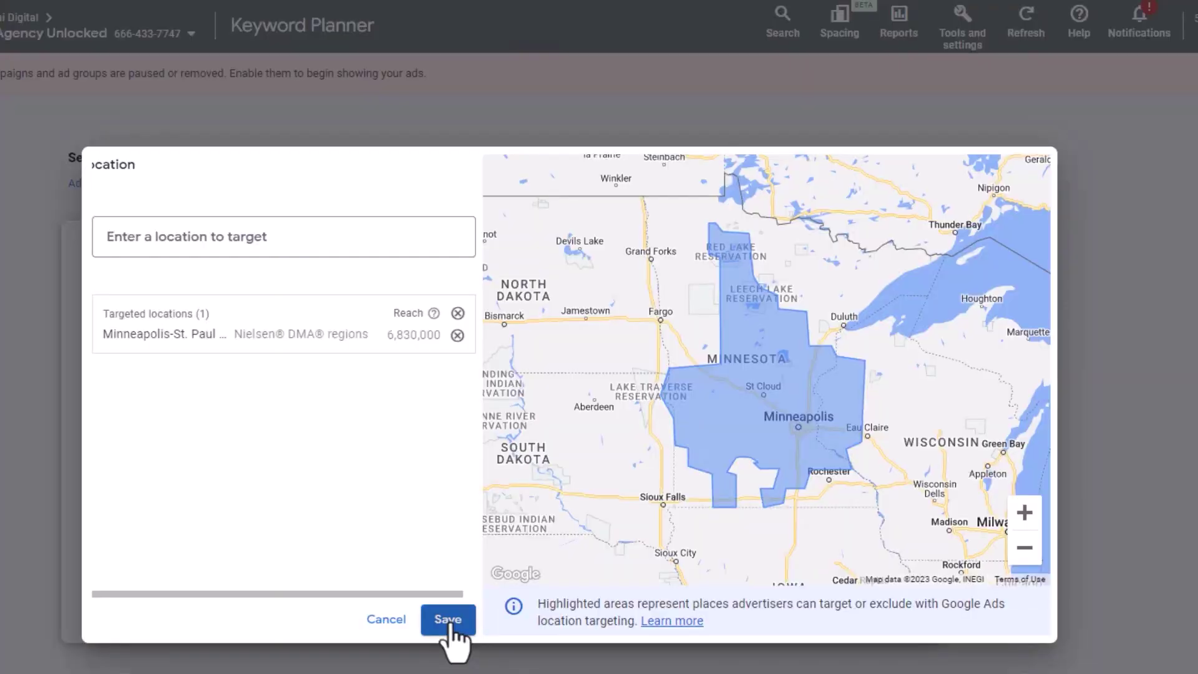
pyautogui.click(449, 621)
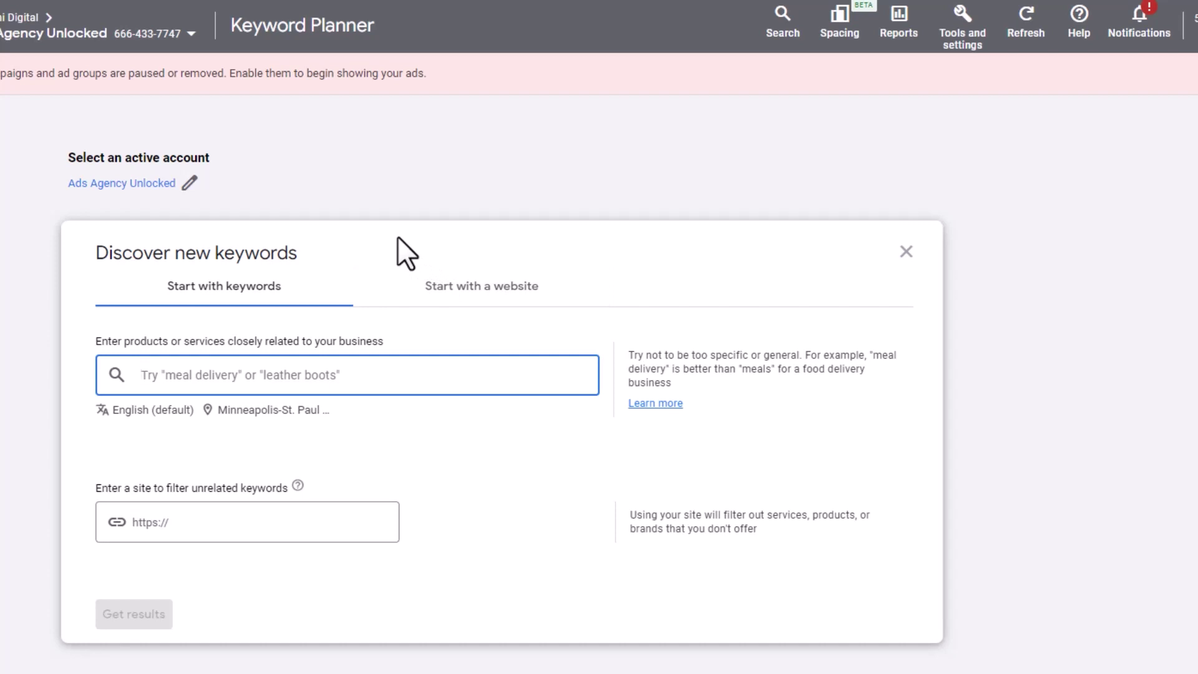
# Step: Get keyword ideas for 'floor refinishing service' and 'floor refinishing', then tick floor refinishing service
pyautogui.write('floor refinishing service, floor refinishing')
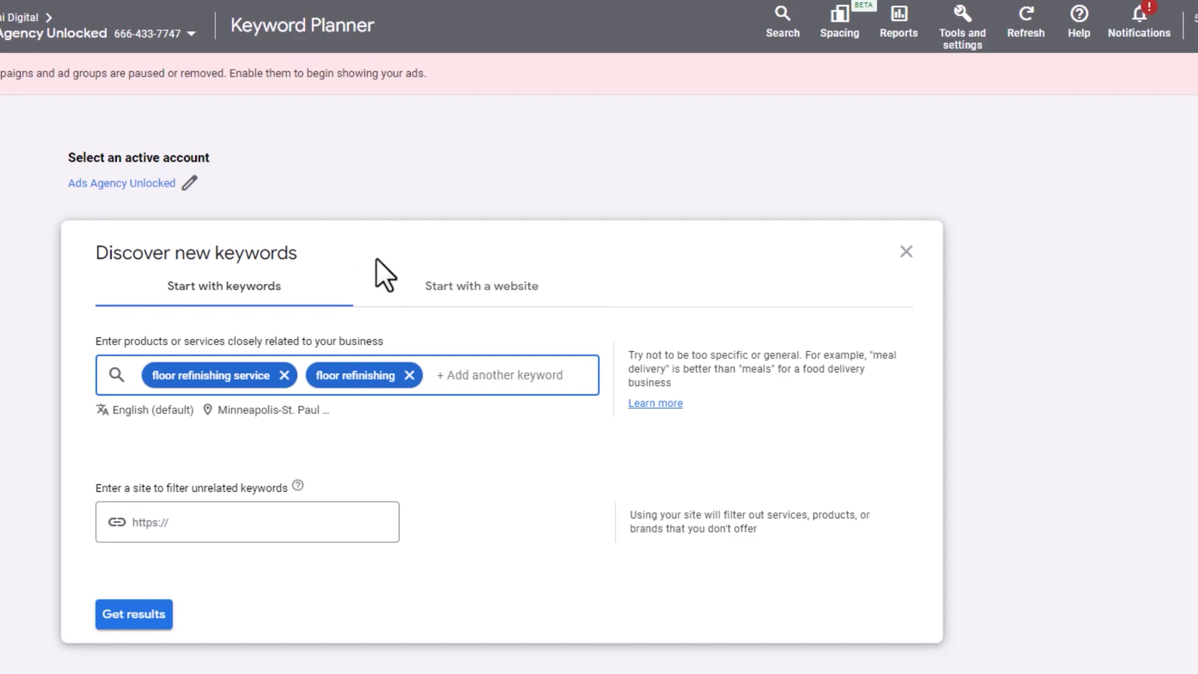
pyautogui.click(122, 617)
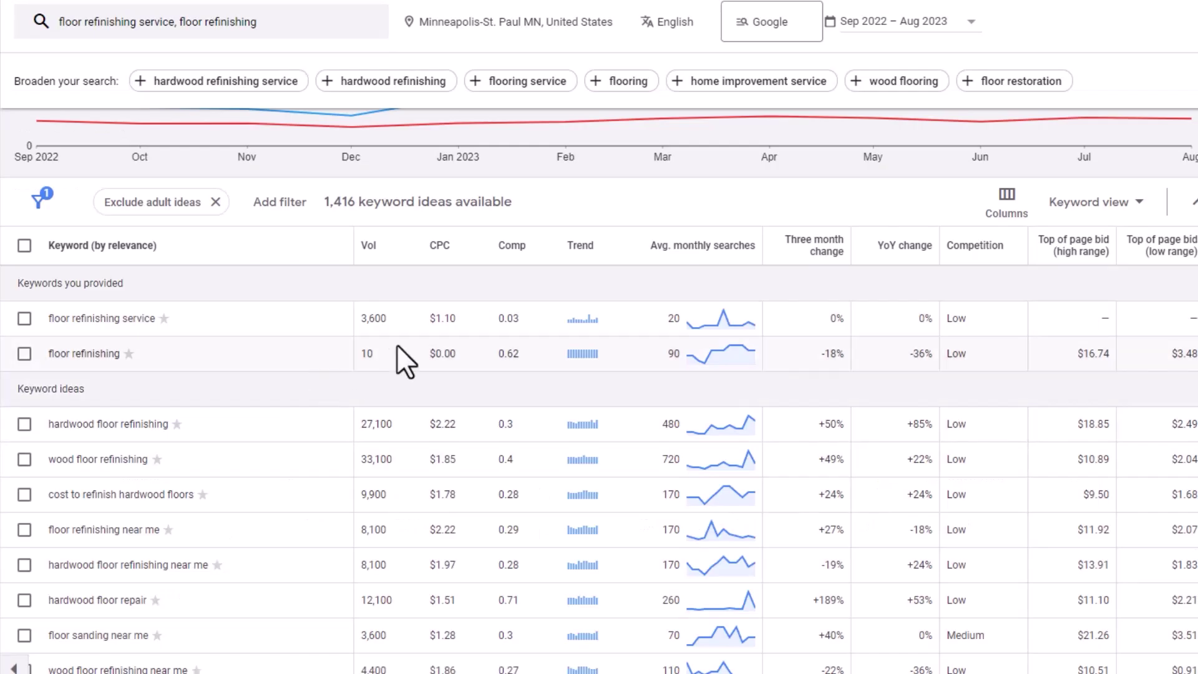
pyautogui.scroll(-1, 381, 405)
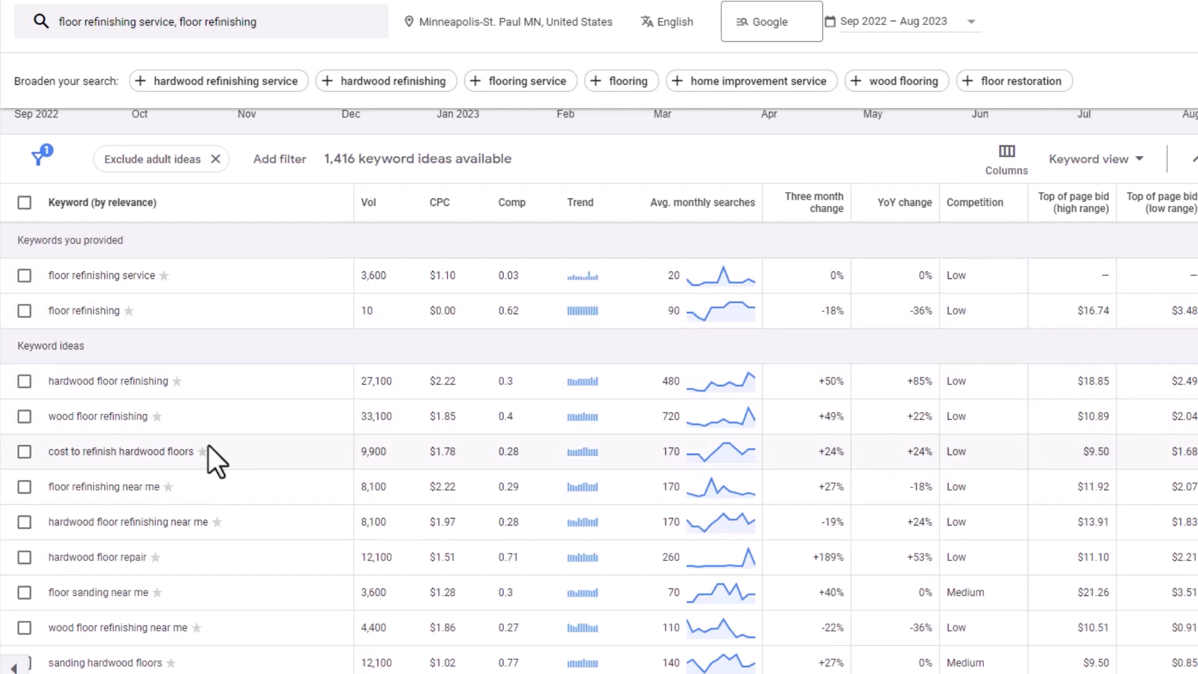
pyautogui.click(24, 276)
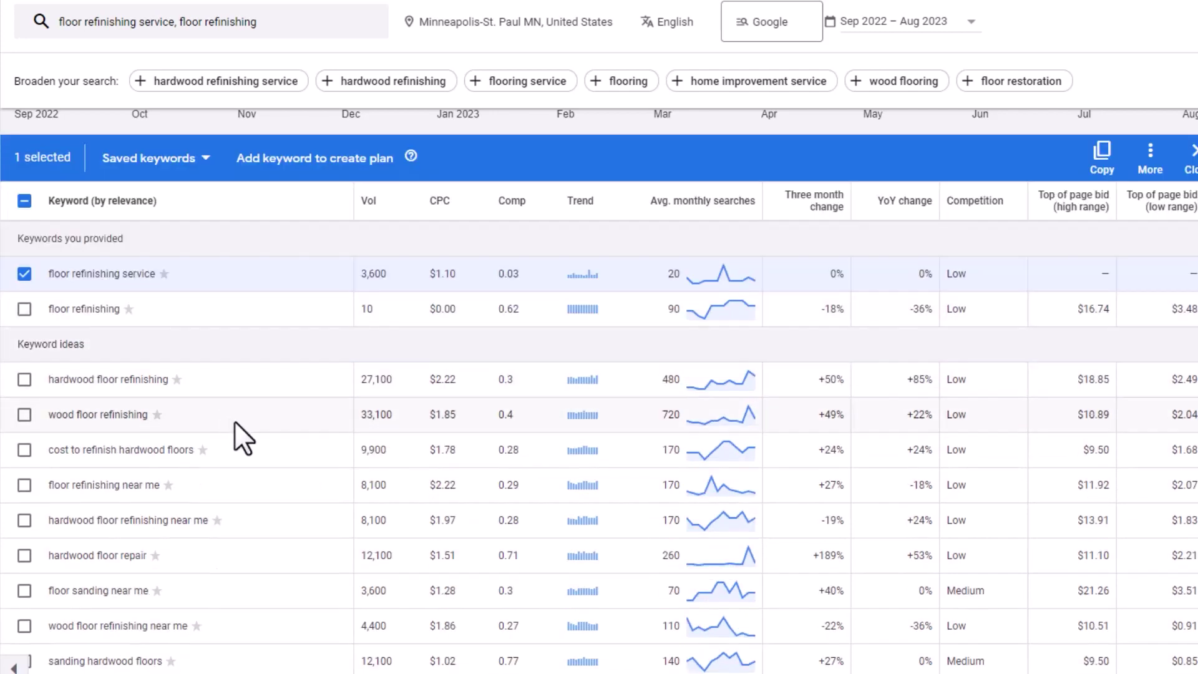
# Step: Tick floor refinishing near me, hardwood floor refinishing near me, hardwood floor repair, floor sanding near me, wood floor refinishing near me
pyautogui.click(219, 444)
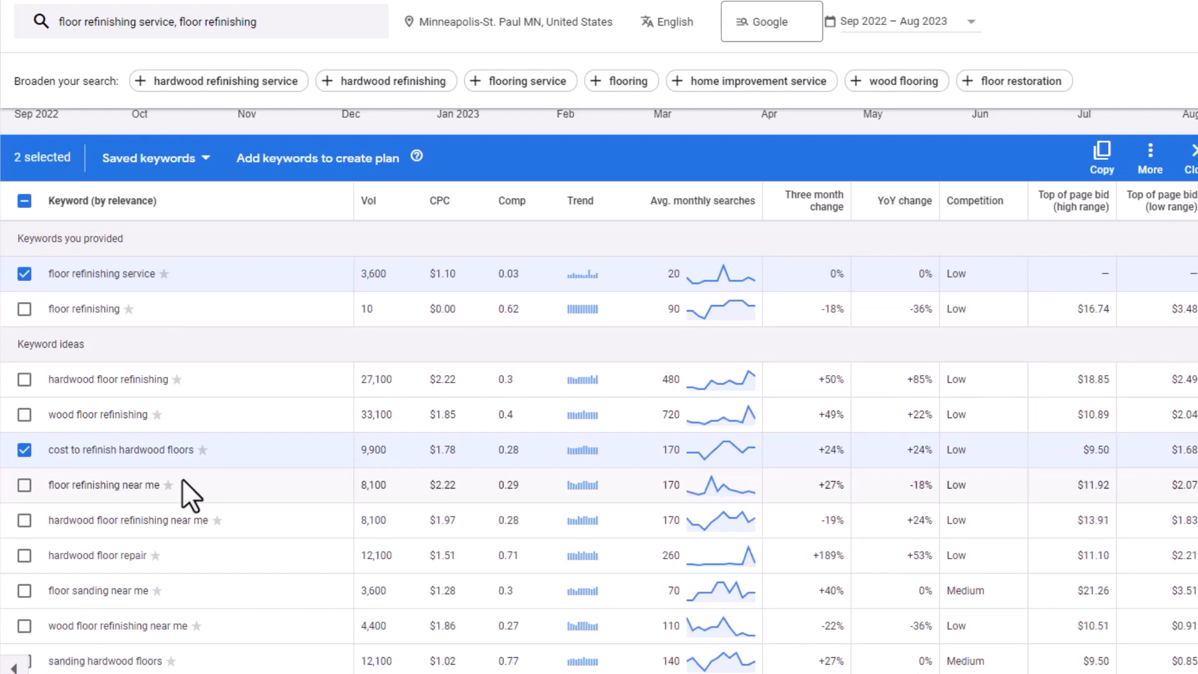
pyautogui.click(24, 449)
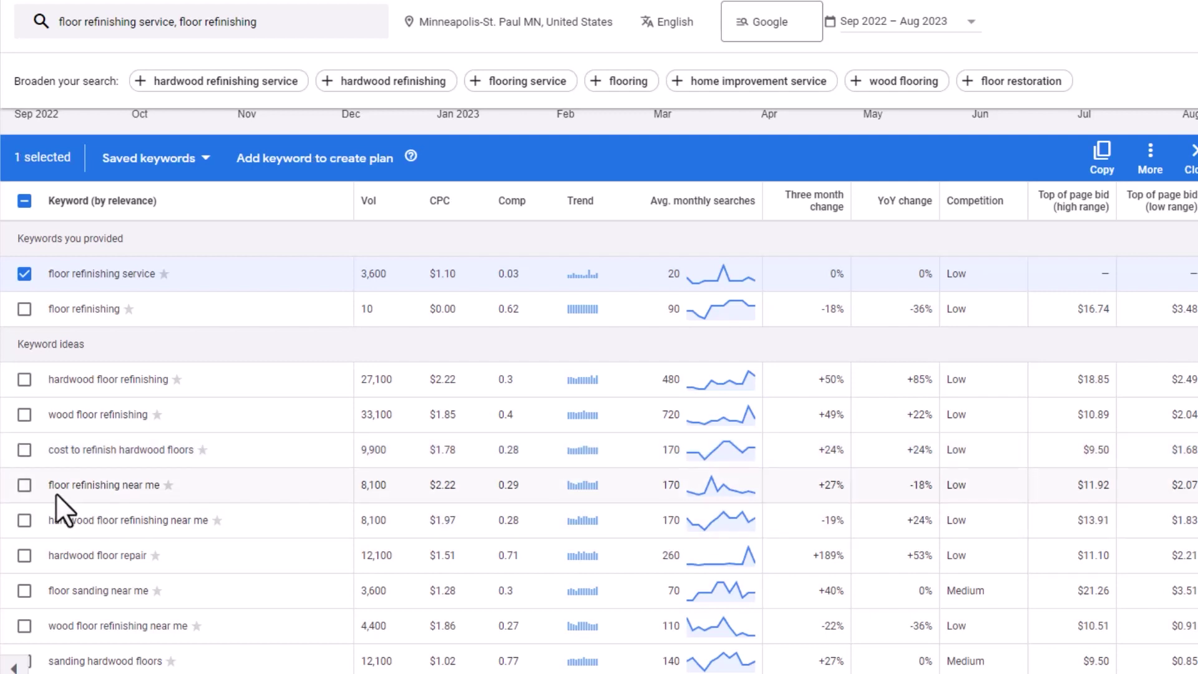
pyautogui.click(23, 485)
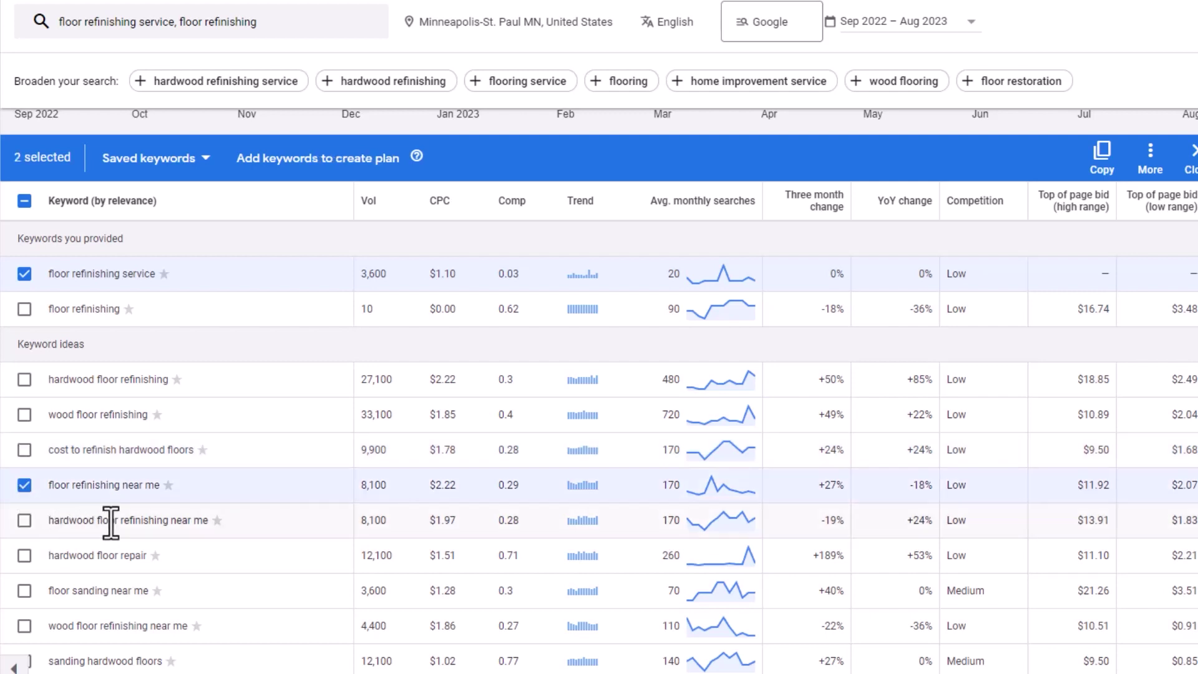
pyautogui.click(24, 521)
pyautogui.scroll(-3, 103, 414)
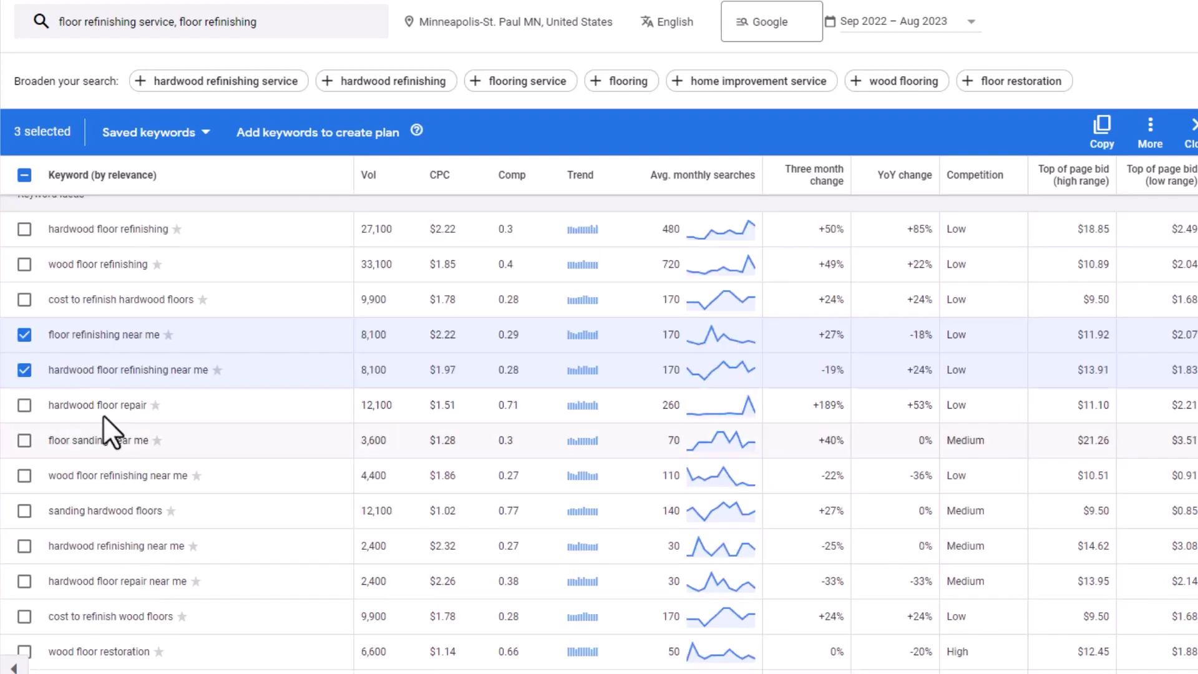
pyautogui.click(24, 405)
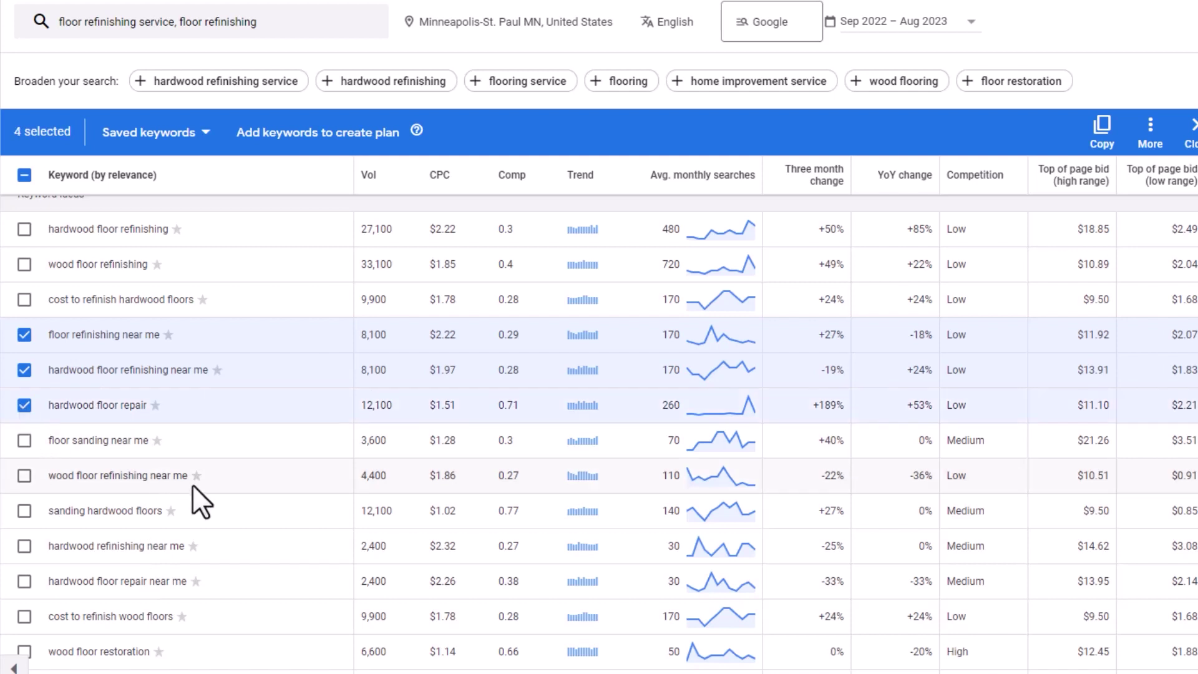
pyautogui.click(25, 441)
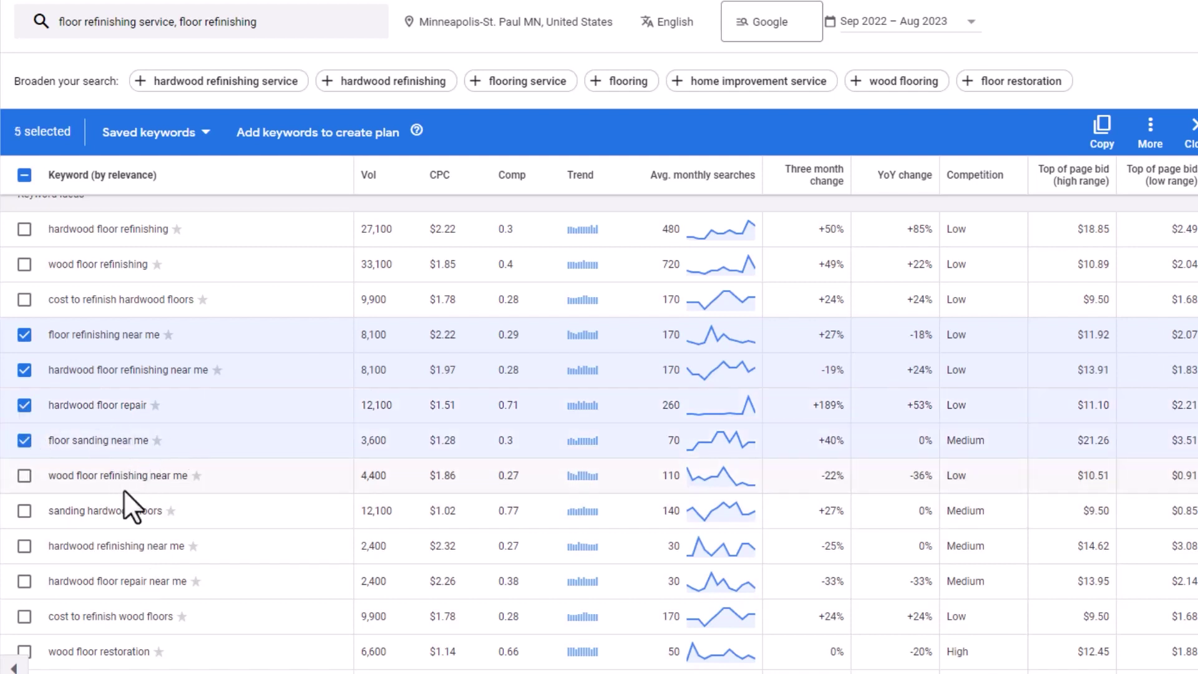
pyautogui.click(25, 476)
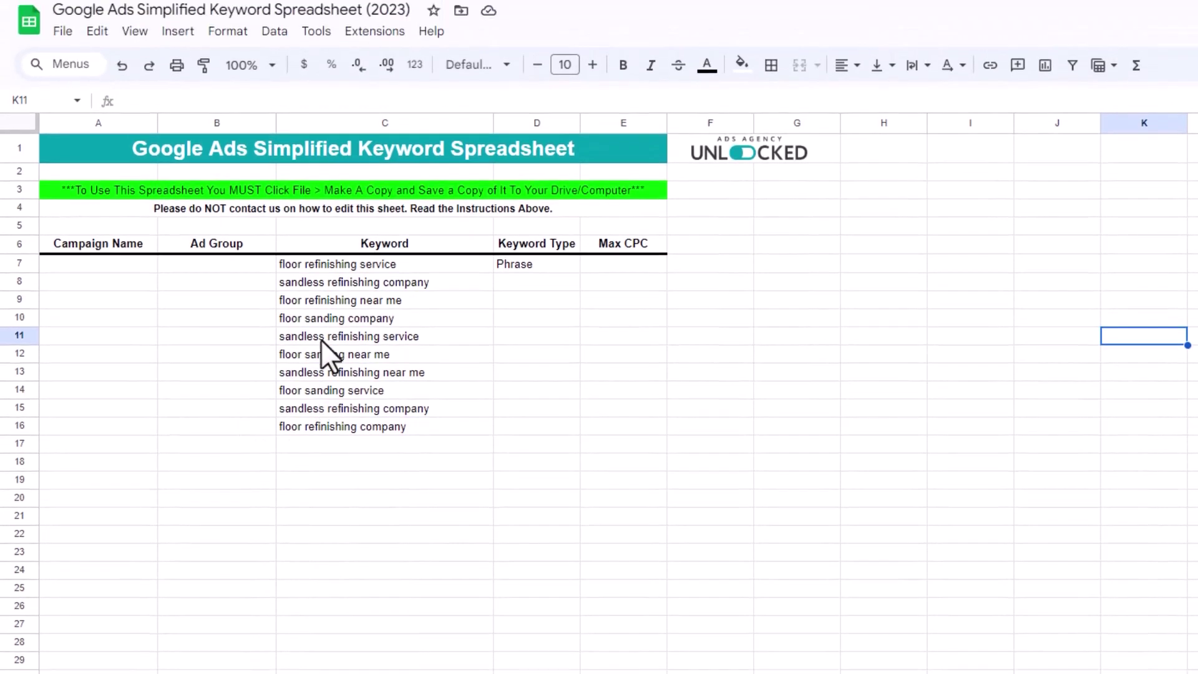
# Step: Sort the keywords in C7:C16 alphabetically A to Z
pyautogui.moveTo(369, 267); pyautogui.dragTo(373, 425)
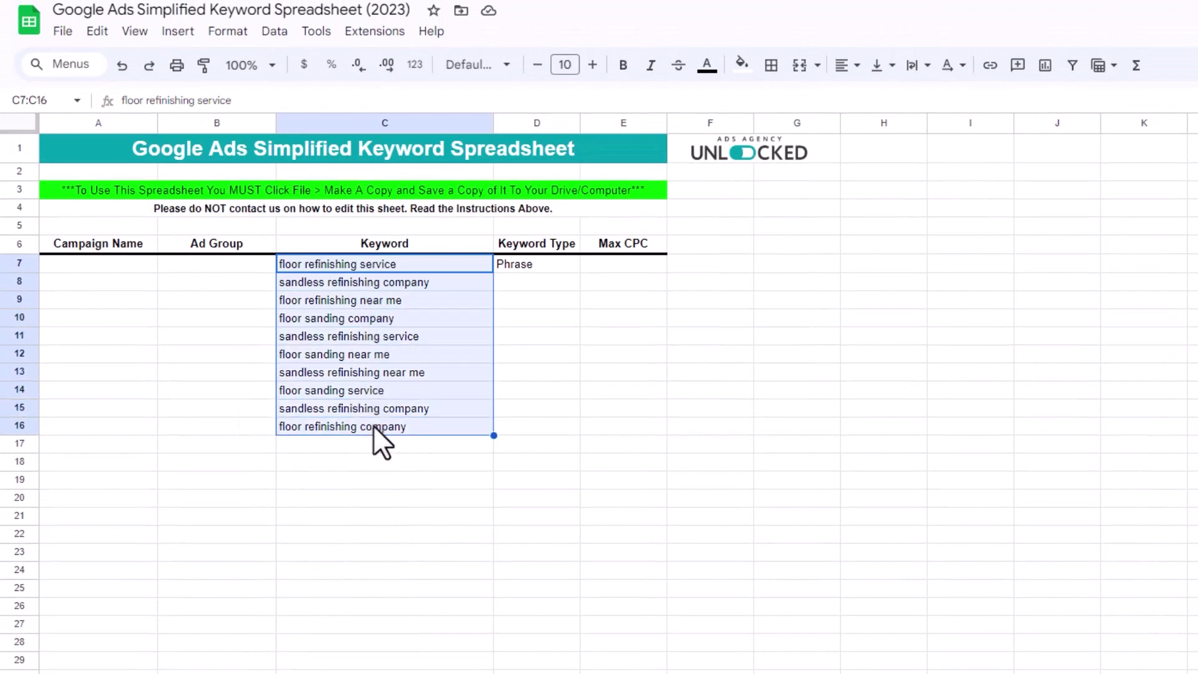
pyautogui.click(274, 31)
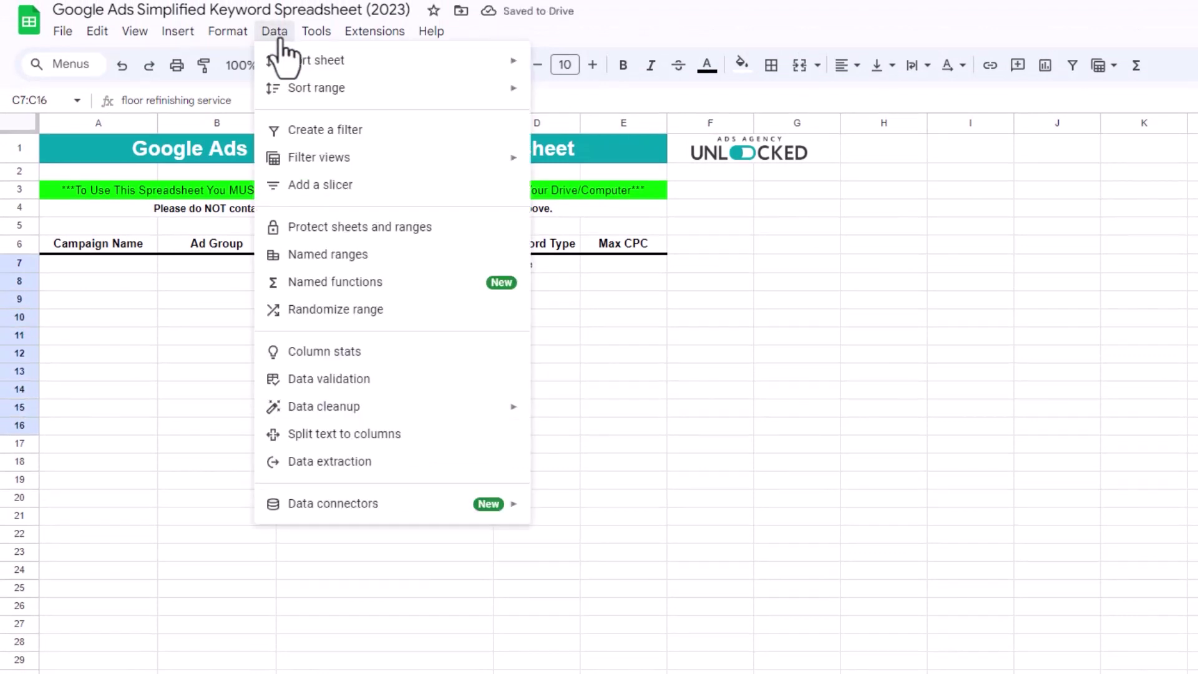
pyautogui.moveTo(312, 88)
pyautogui.click(562, 95)
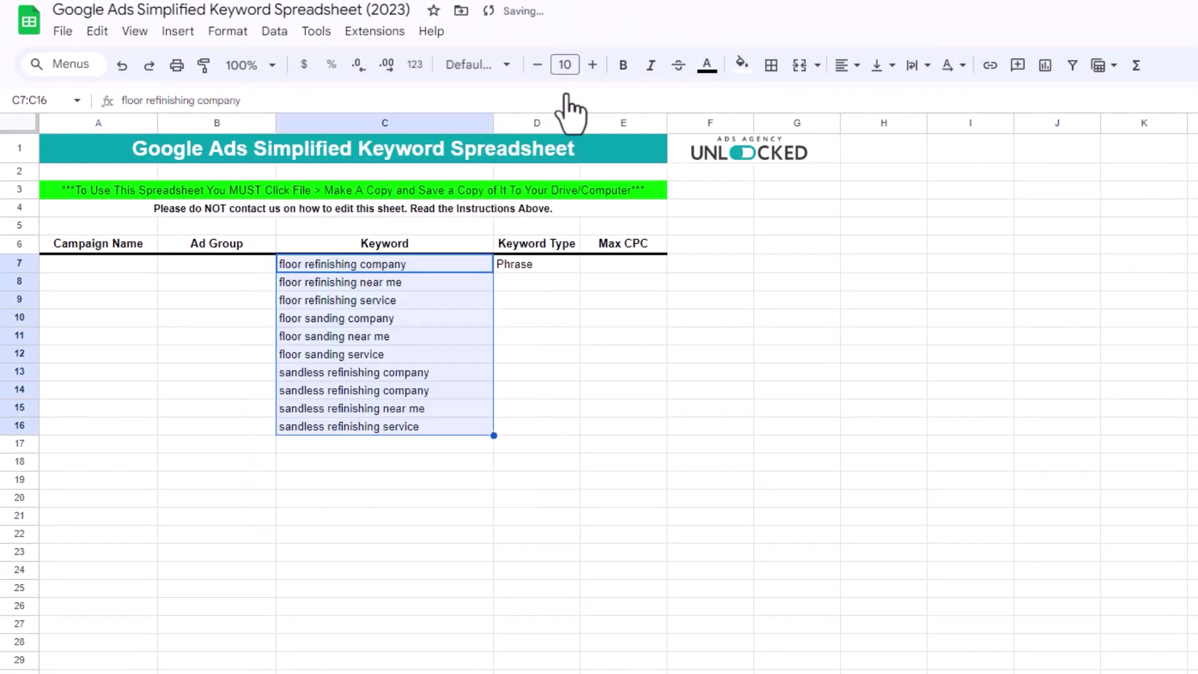
pyautogui.click(511, 402)
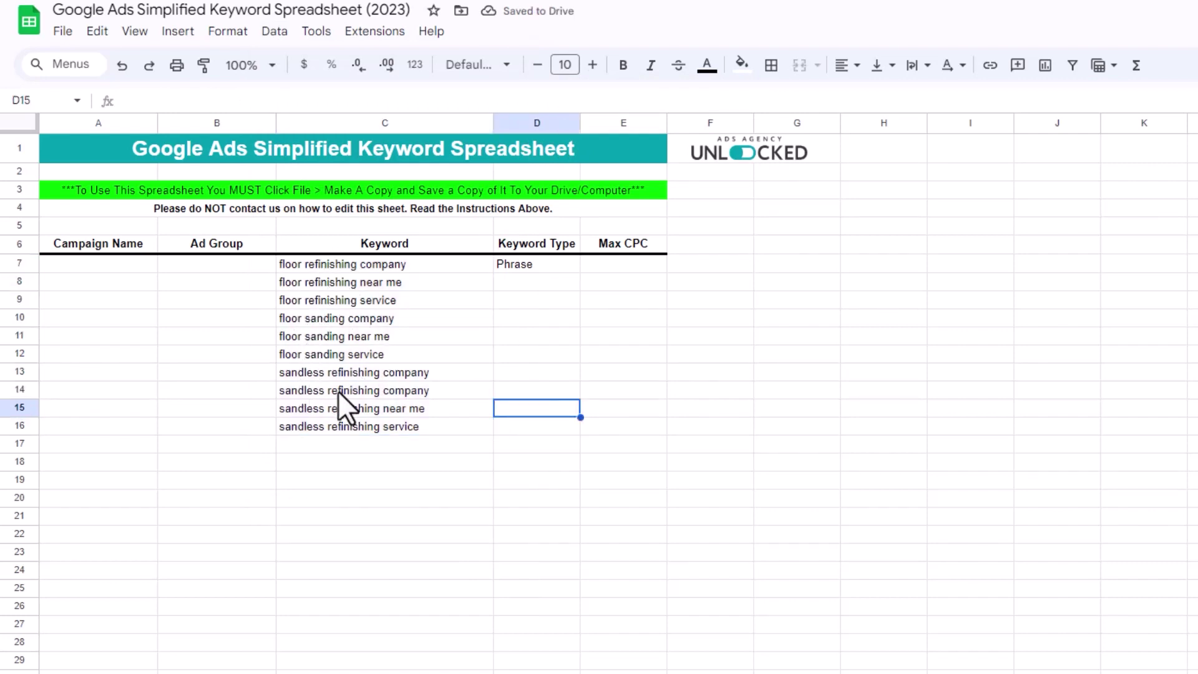
# Step: Enter the ad group names (Floor Refinishing, Floor Sanding, Sandless) in column B from B7
pyautogui.click(210, 266)
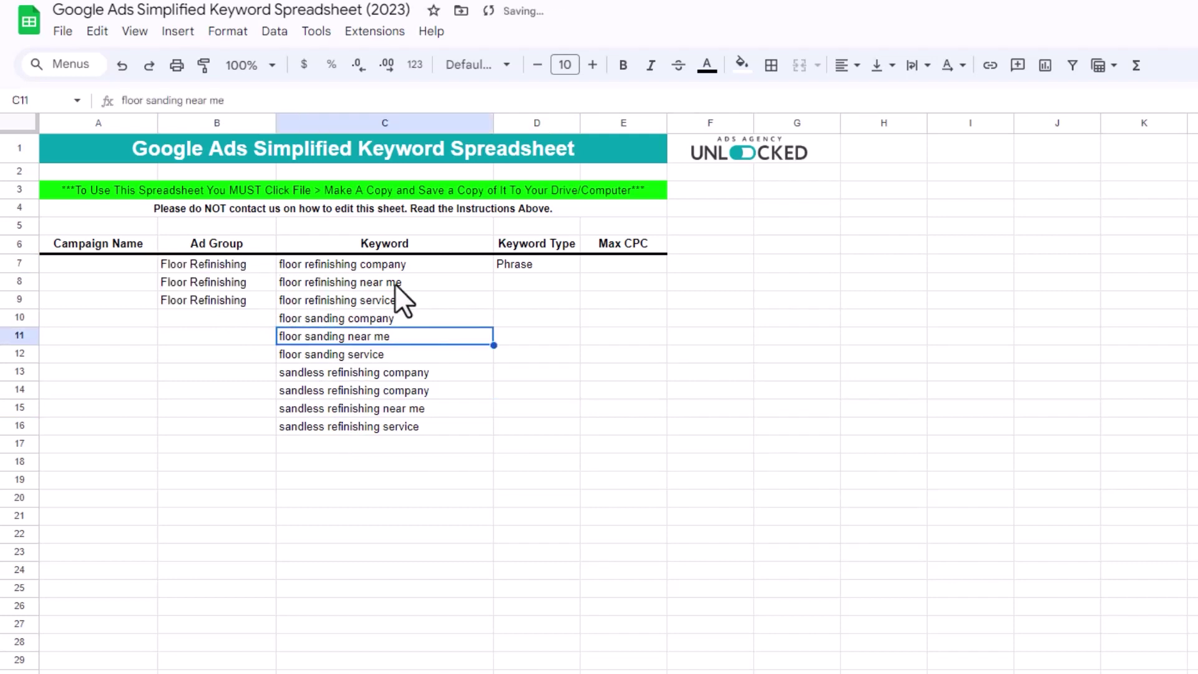
pyautogui.click(246, 283)
pyautogui.click(239, 302)
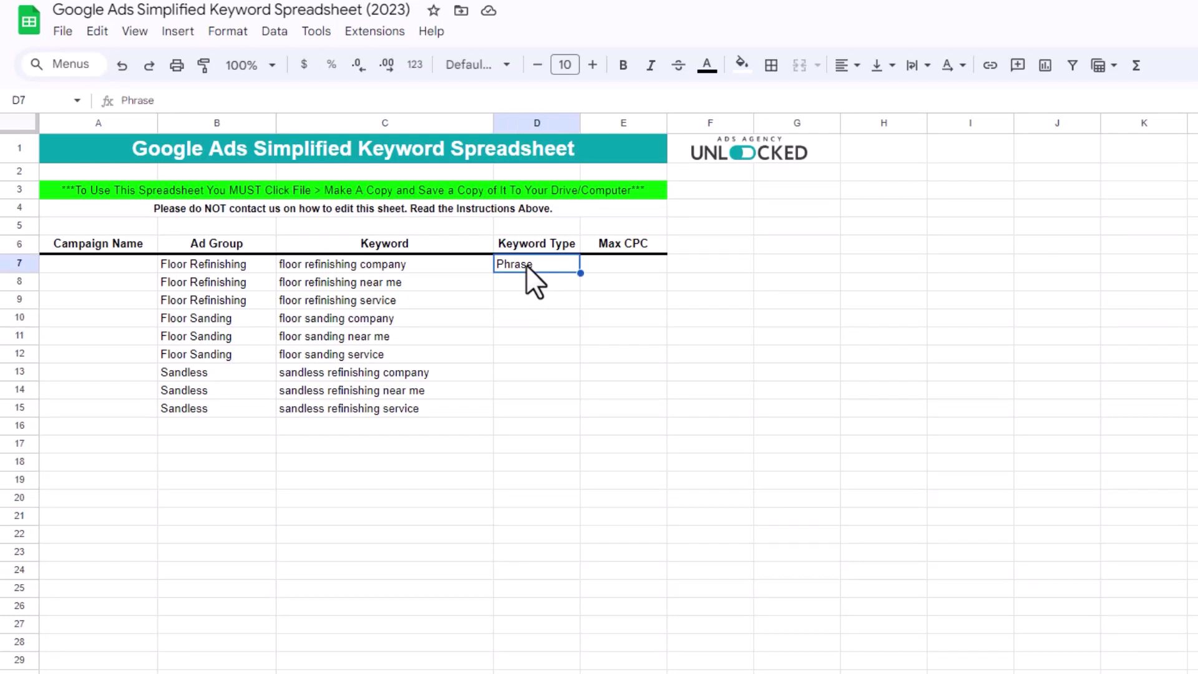
pyautogui.hotkey('ctrl', 'c')
# Step: Paste Phrase into D8:D15 as the keyword type
pyautogui.moveTo(531, 283); pyautogui.dragTo(527, 404)
pyautogui.hotkey('ctrl', 'v')
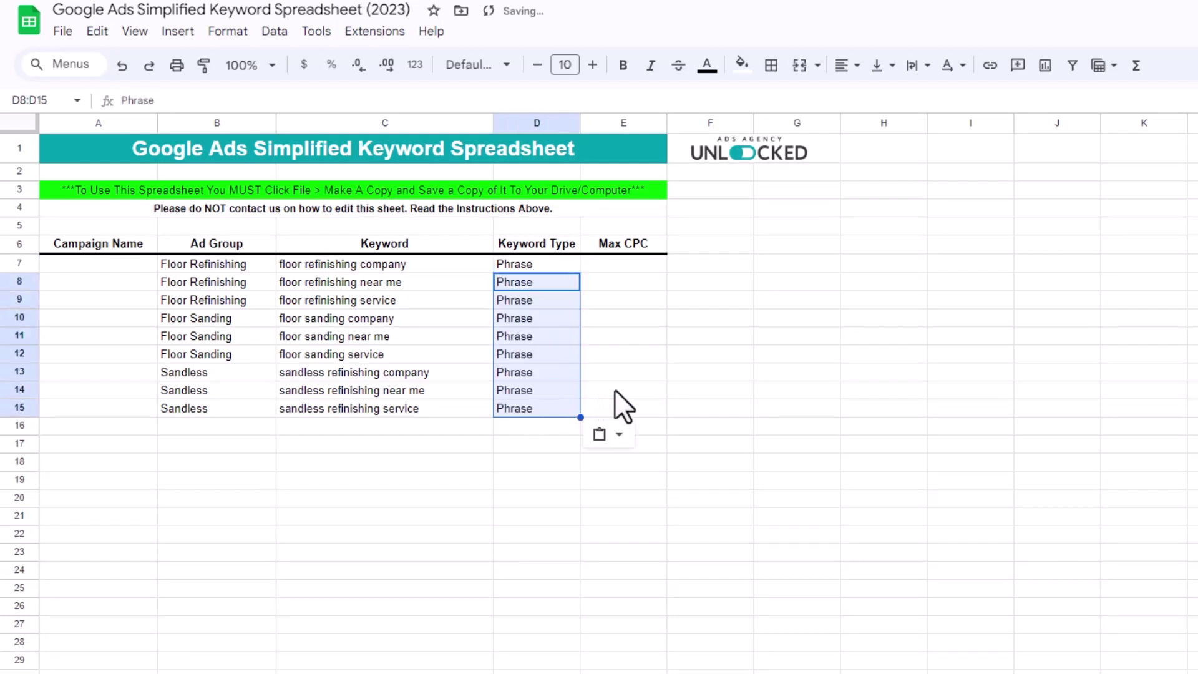
pyautogui.click(619, 372)
# Step: Fill the max CPC cells E7:E15 with 7.01
pyautogui.click(614, 265)
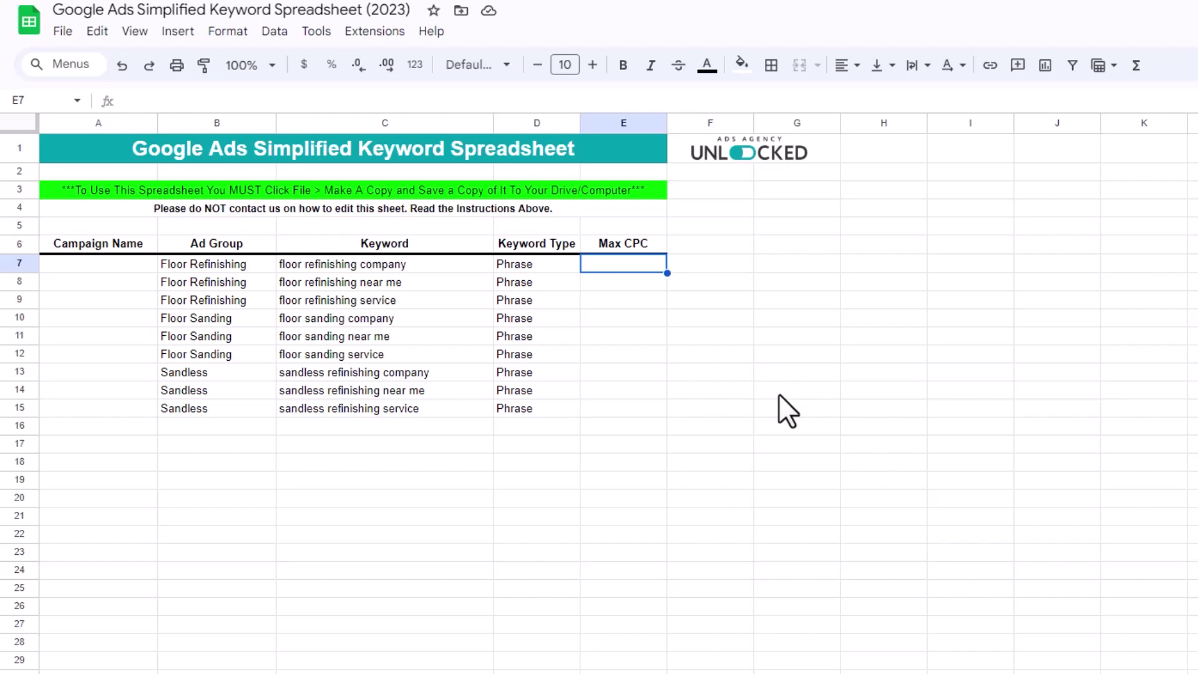
pyautogui.hotkey('ctrl', 'v')
pyautogui.click(746, 462)
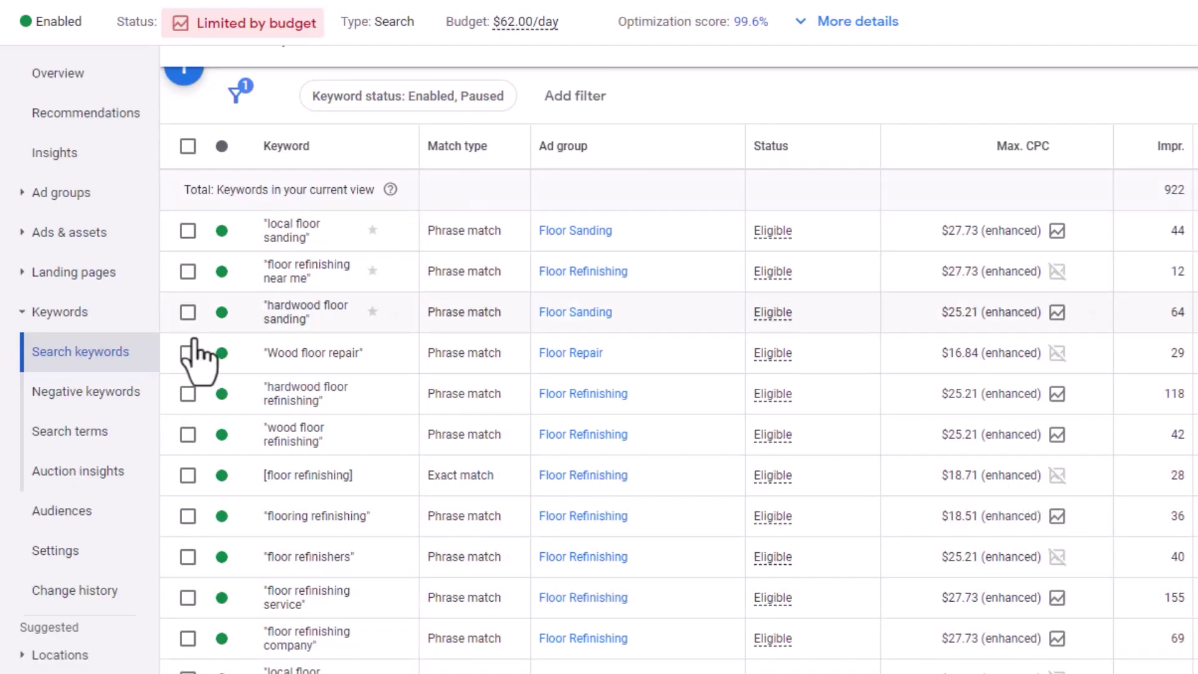
# Step: Open the Search terms report under Keywords in the sidebar
pyautogui.click(78, 437)
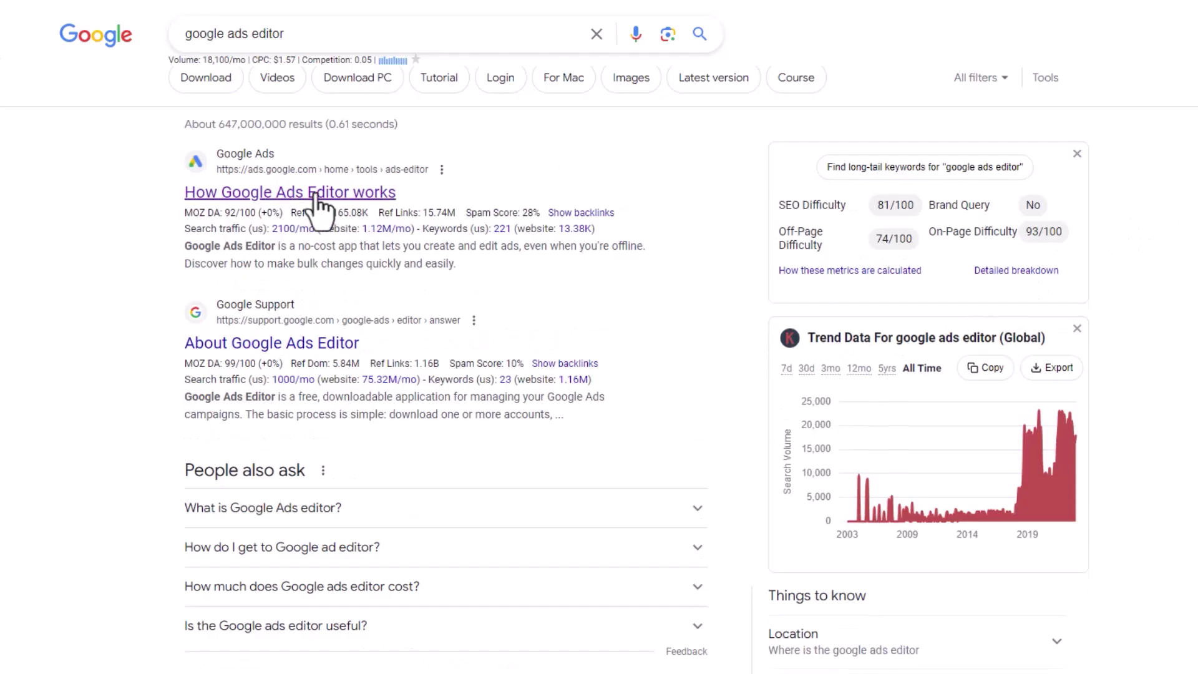
# Step: Open the 'How Google Ads Editor works' page and download Google Ads Editor
pyautogui.click(316, 195)
pyautogui.click(821, 450)
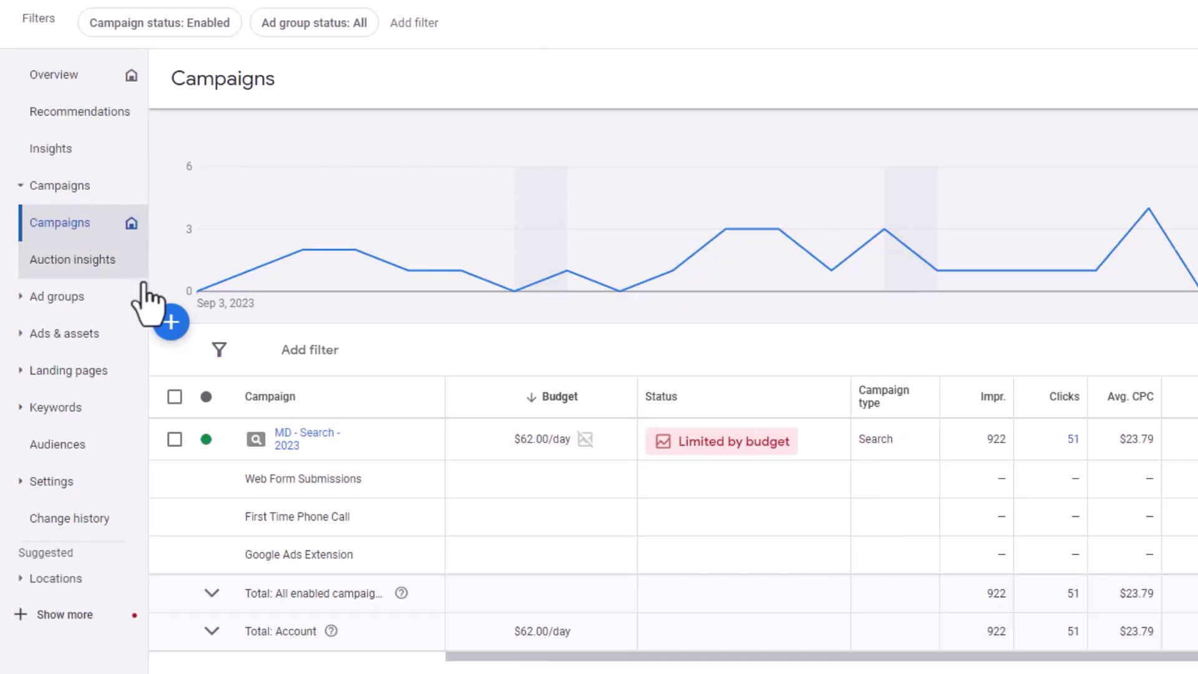
# Step: Create a new campaign named 'Search Campaign' and advance past bidding to the ad group keywords step
pyautogui.click(171, 322)
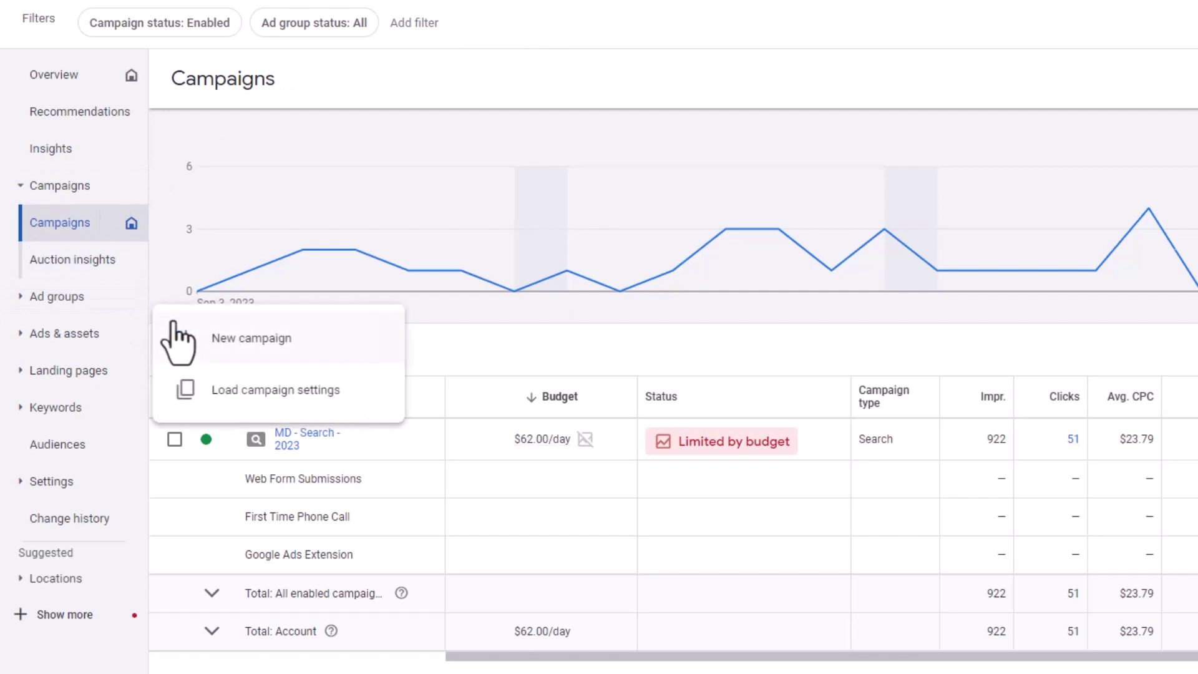
pyautogui.click(267, 362)
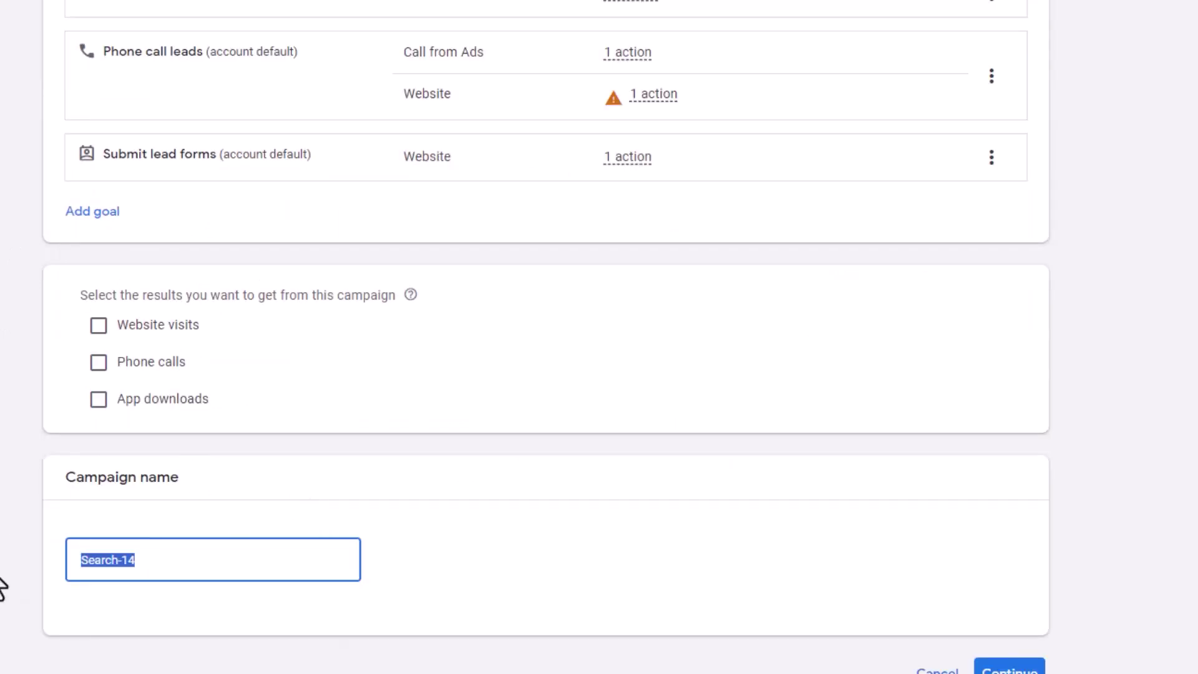
pyautogui.write('Search Campaign')
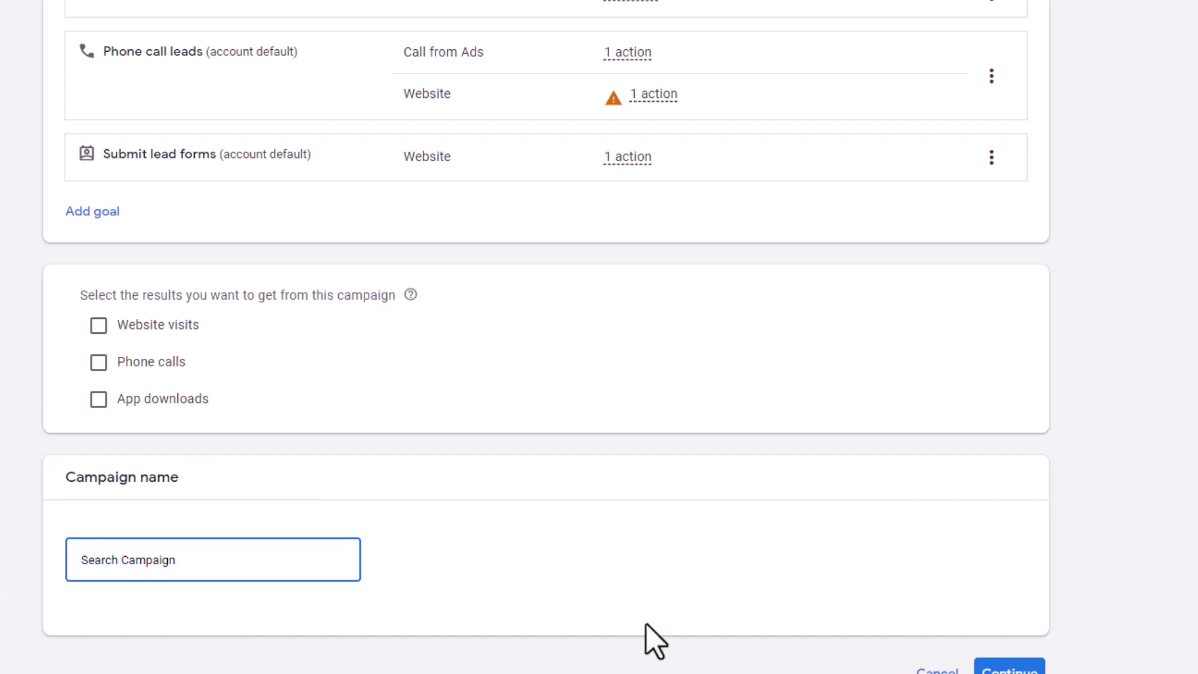
pyautogui.click(1009, 668)
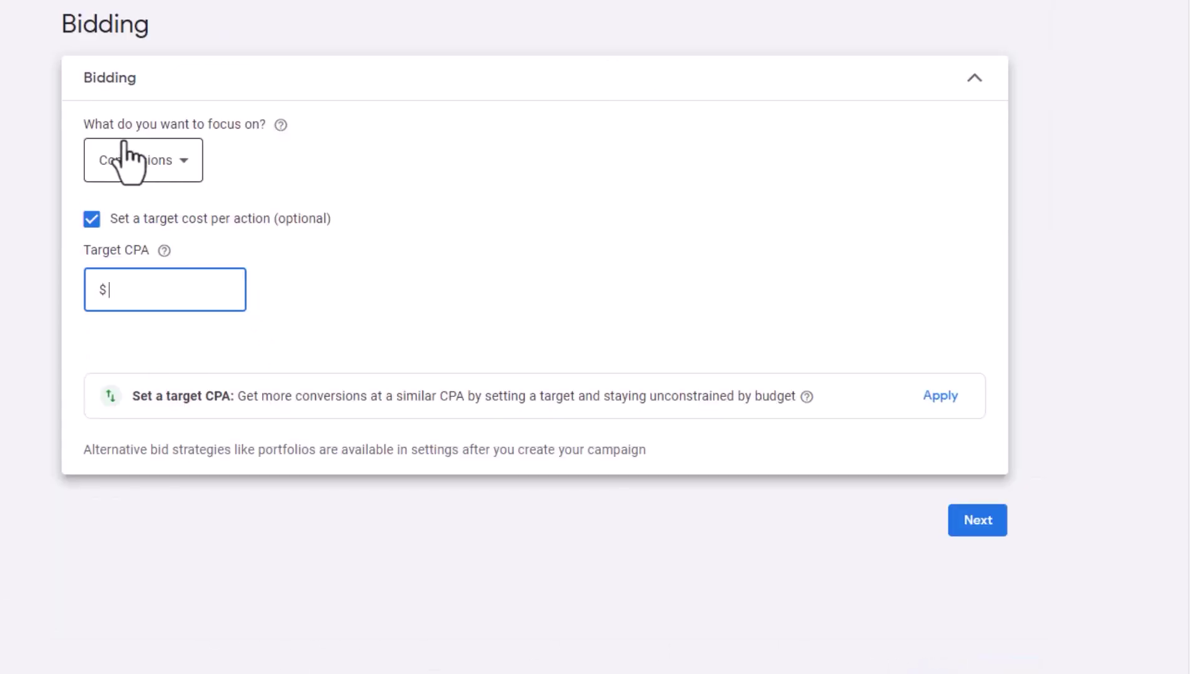
pyautogui.click(127, 156)
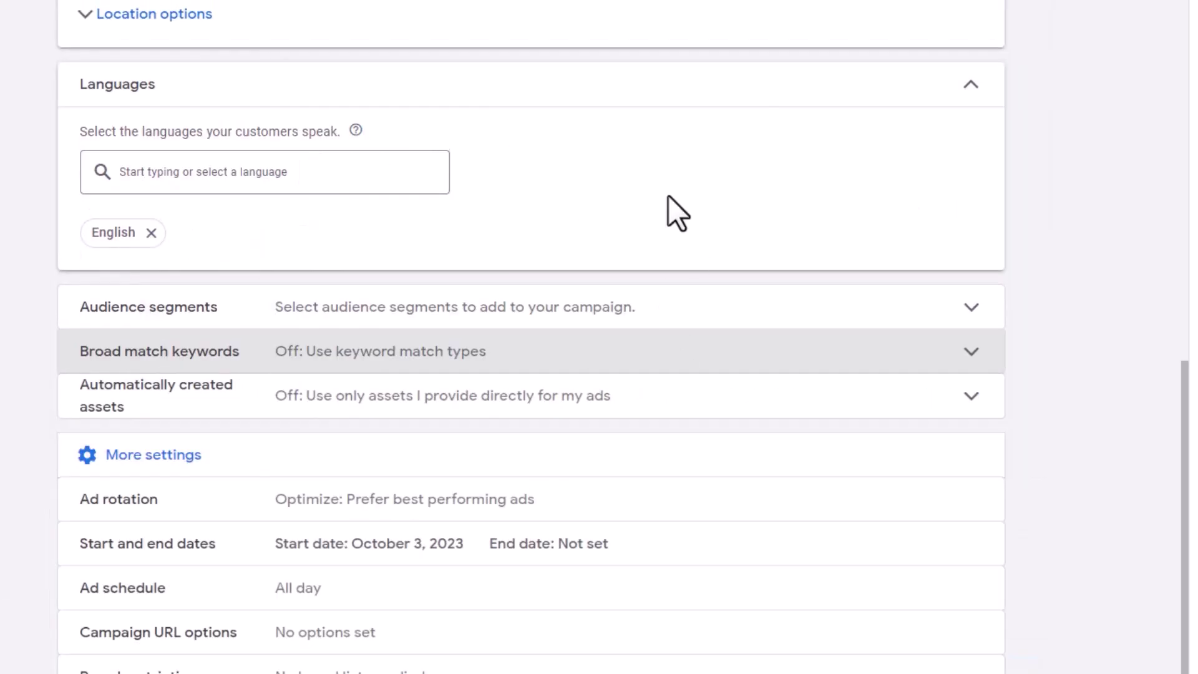
pyautogui.scroll(-2, 728, 316)
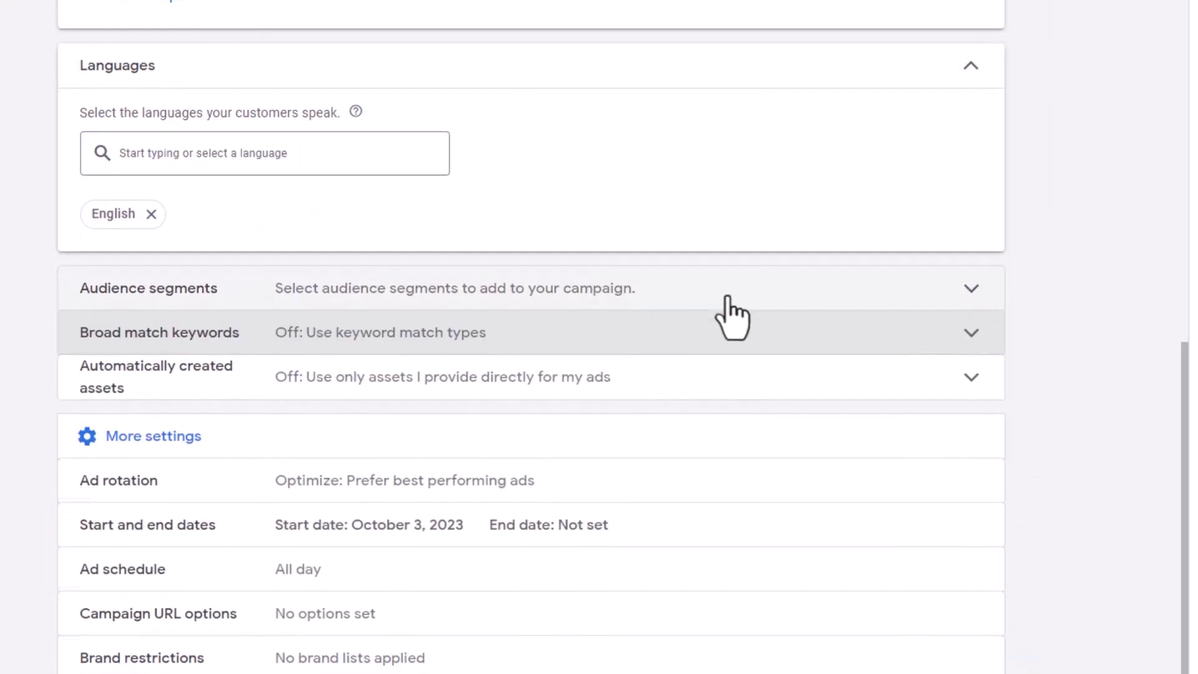
pyautogui.click(974, 646)
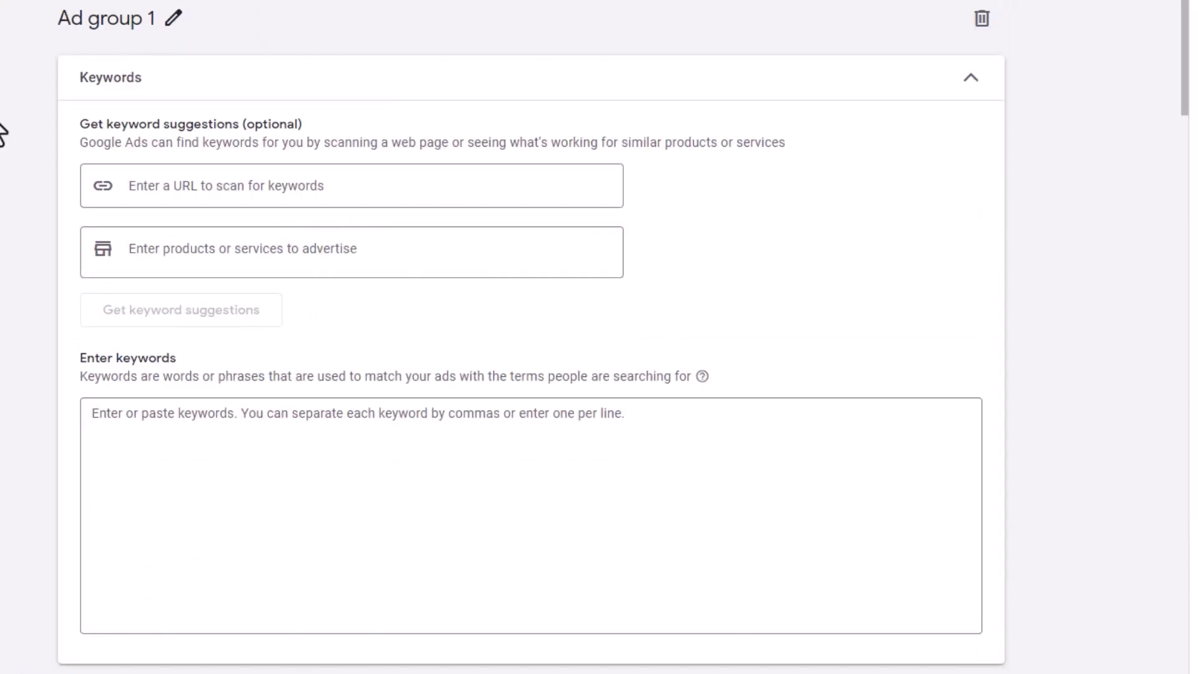
# Step: Remove the empty ad group and set the daily budget to 50.00
pyautogui.click(983, 17)
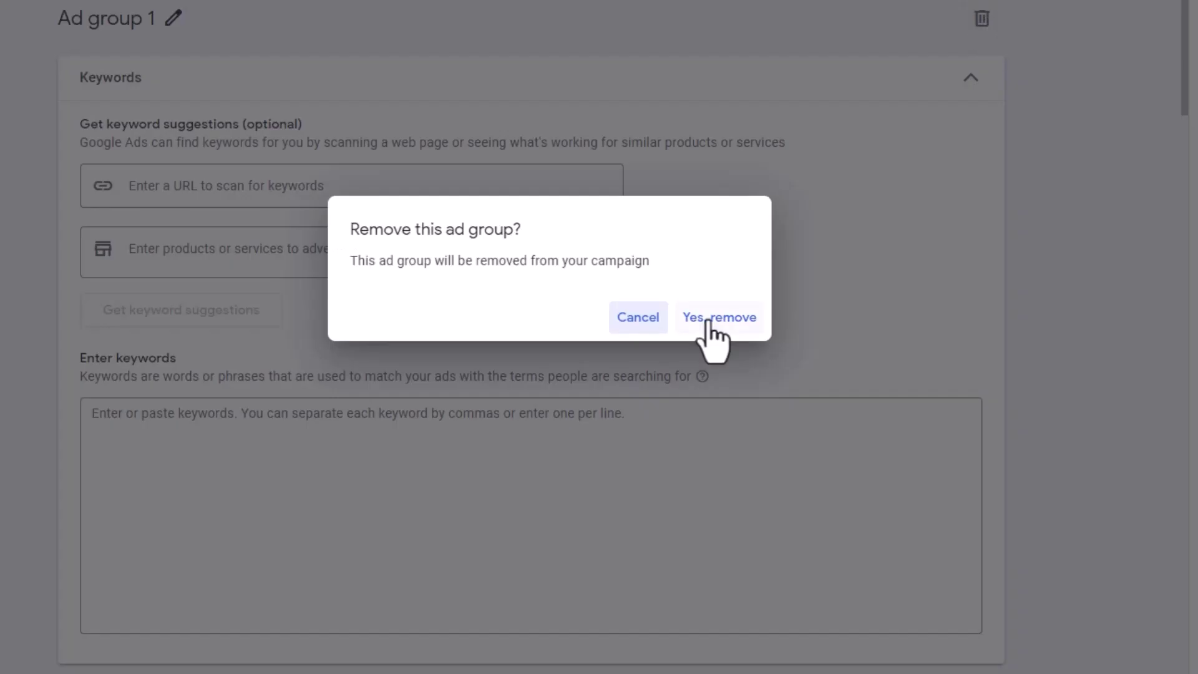
pyautogui.click(709, 321)
pyautogui.click(43, 199)
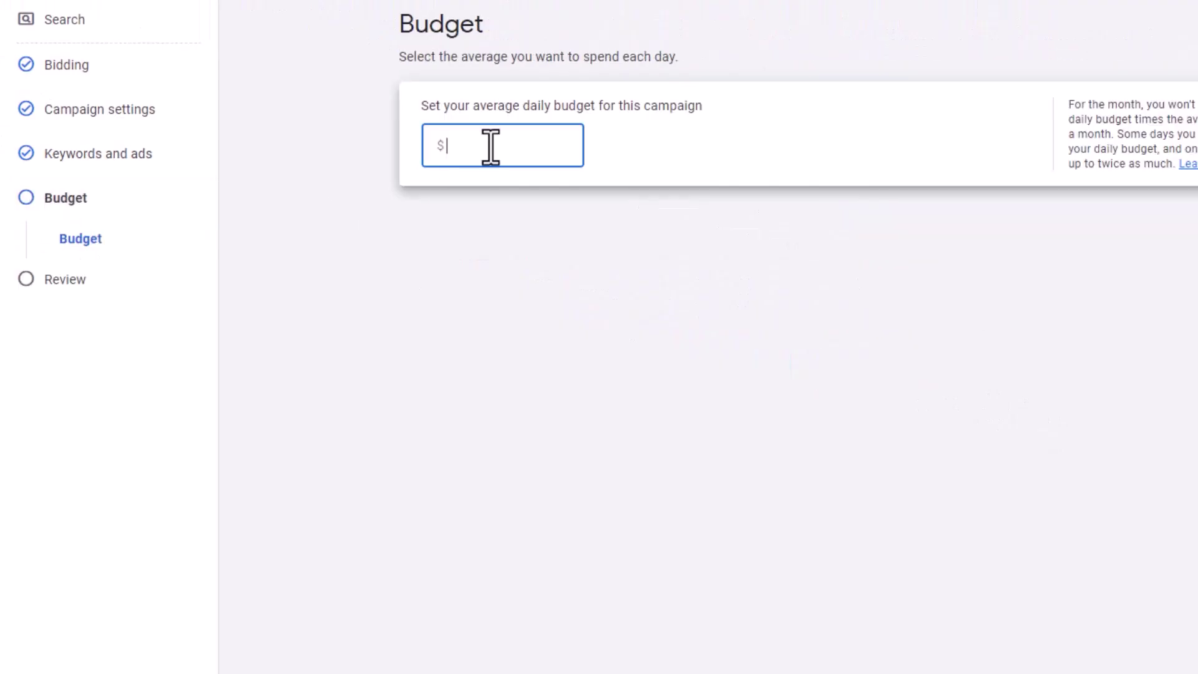
pyautogui.write('50.00')
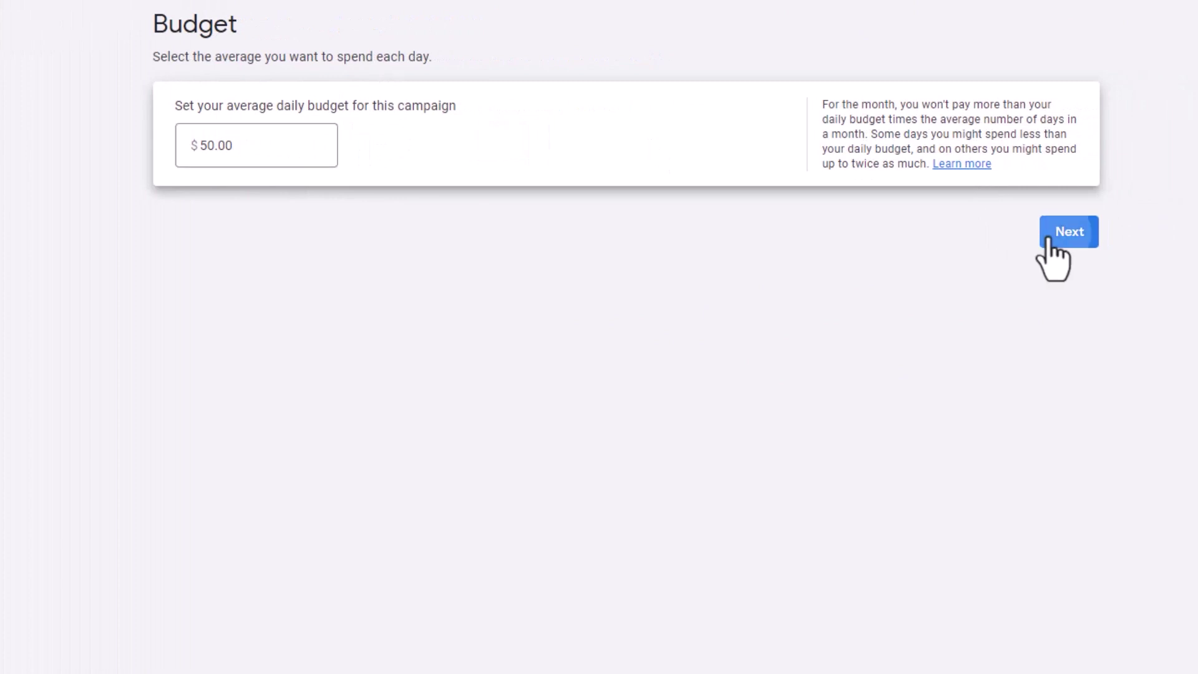
# Step: Publish the Search Campaign, confirming despite the missing ads
pyautogui.click(1197, 235)
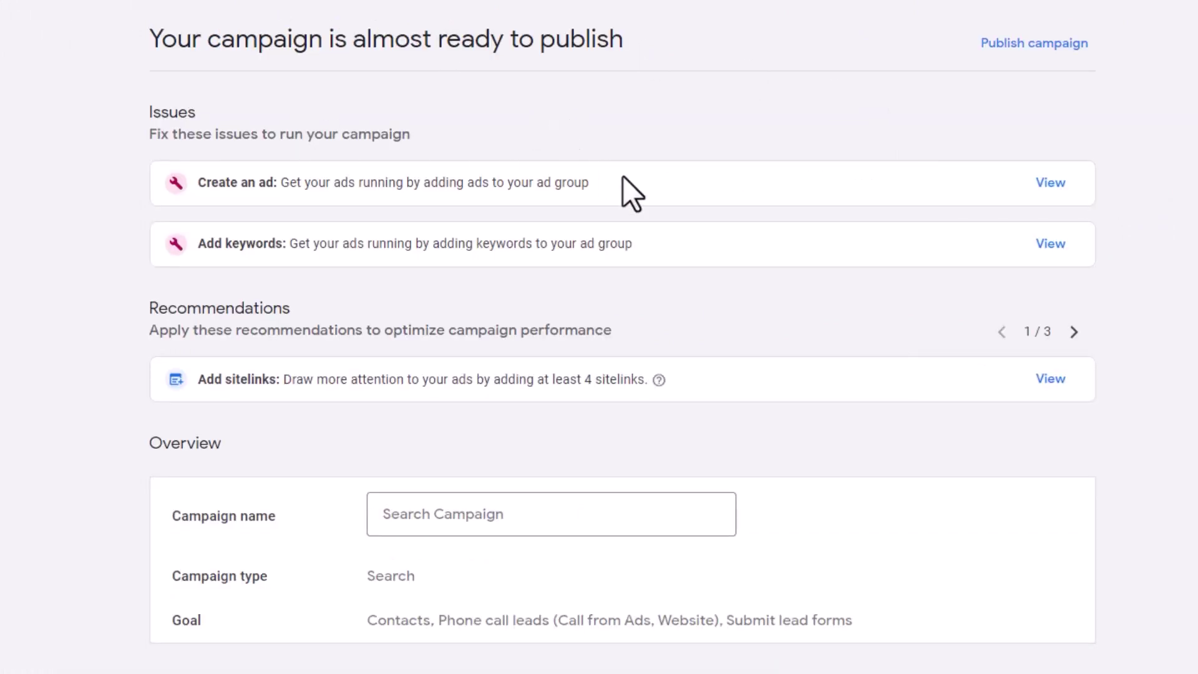
pyautogui.click(1034, 43)
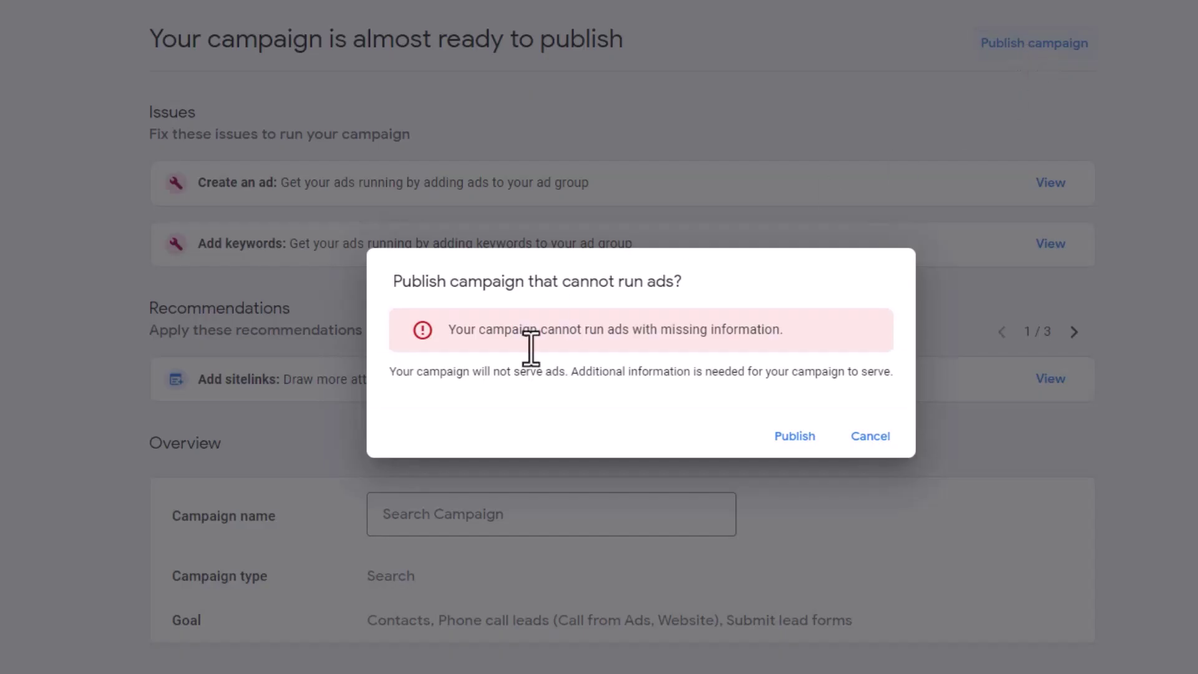
pyautogui.click(796, 437)
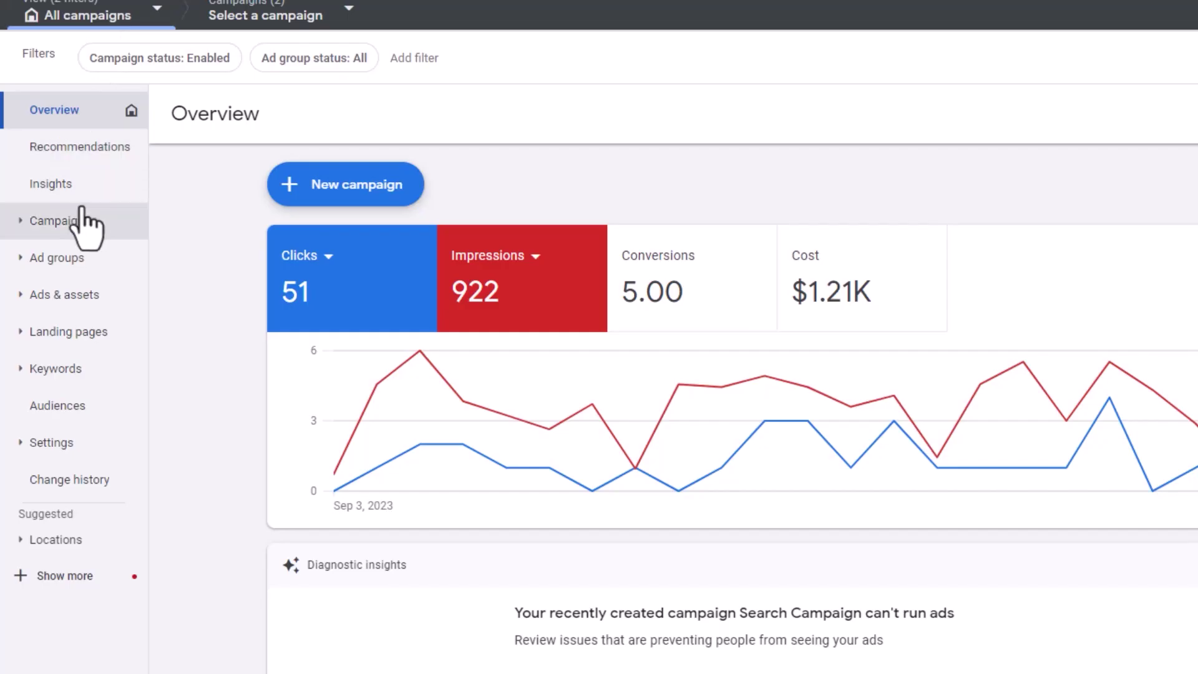
# Step: Pause Search Campaign from its status menu in the campaigns list
pyautogui.click(68, 225)
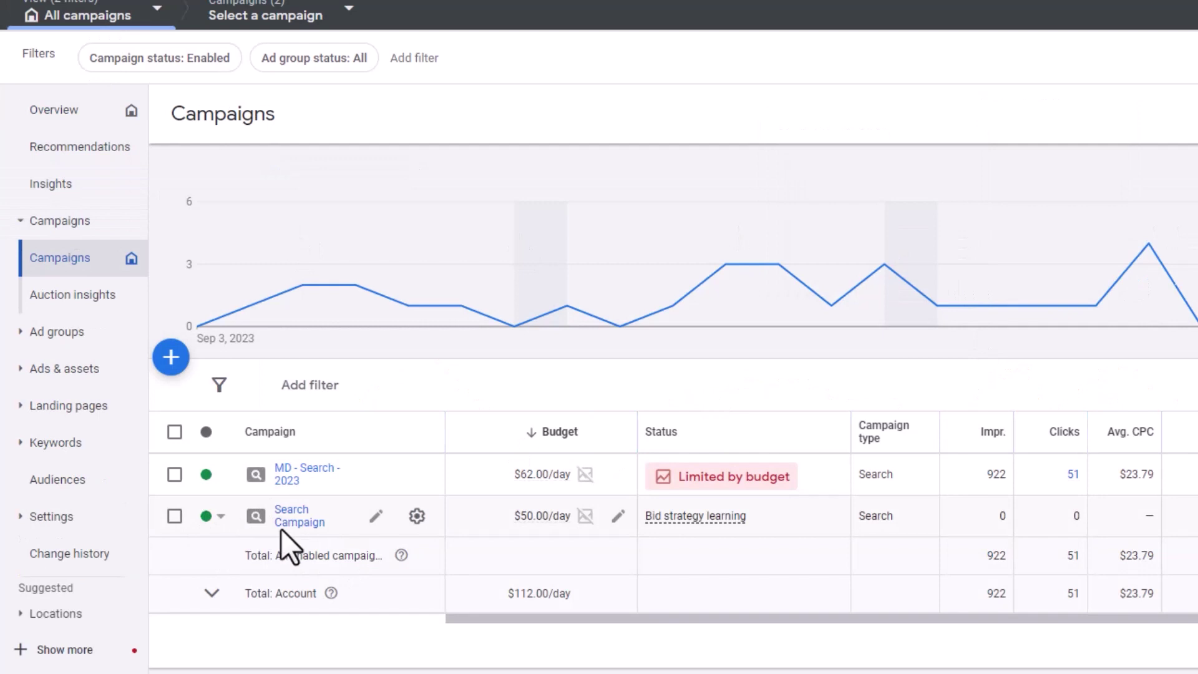
pyautogui.click(217, 515)
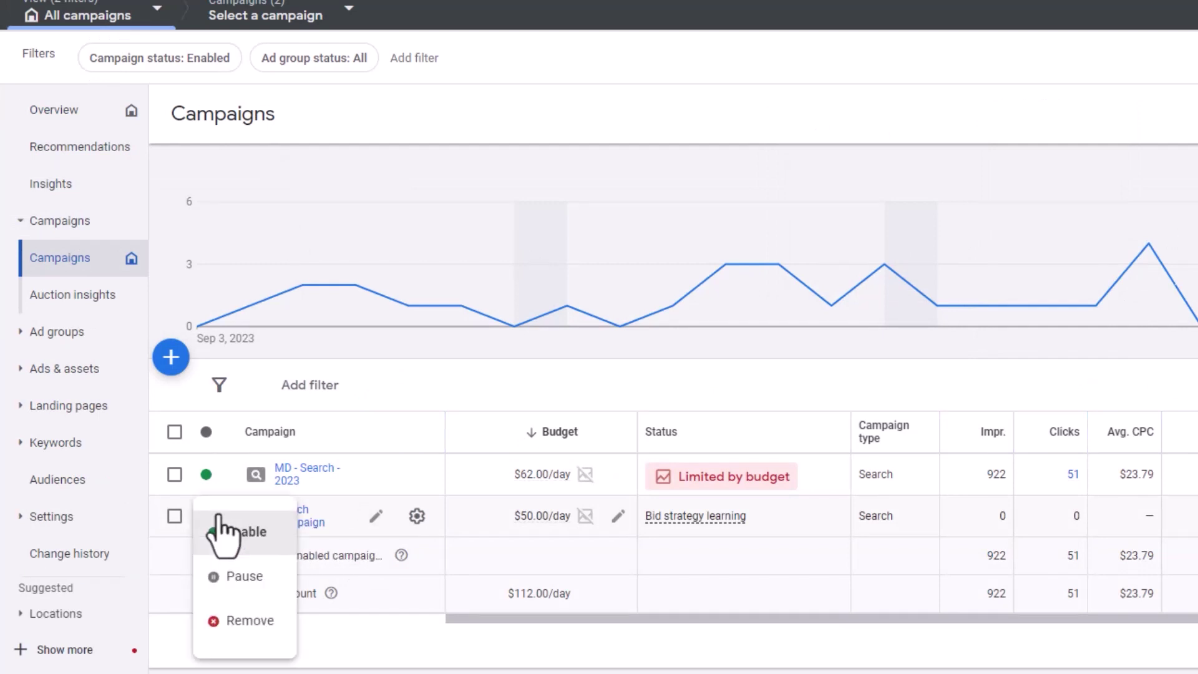
pyautogui.click(253, 579)
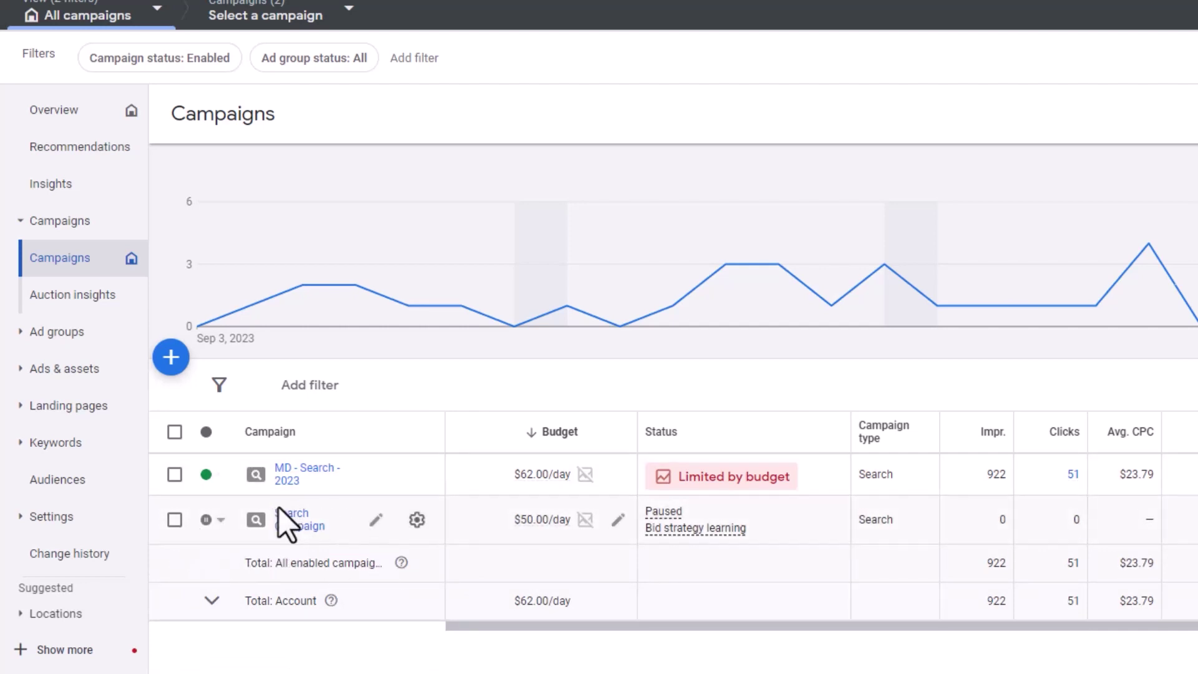
# Step: Open the campaign name editor and cancel, leaving 'Search Campaign' unchanged
pyautogui.click(376, 520)
pyautogui.moveTo(390, 559); pyautogui.dragTo(230, 551)
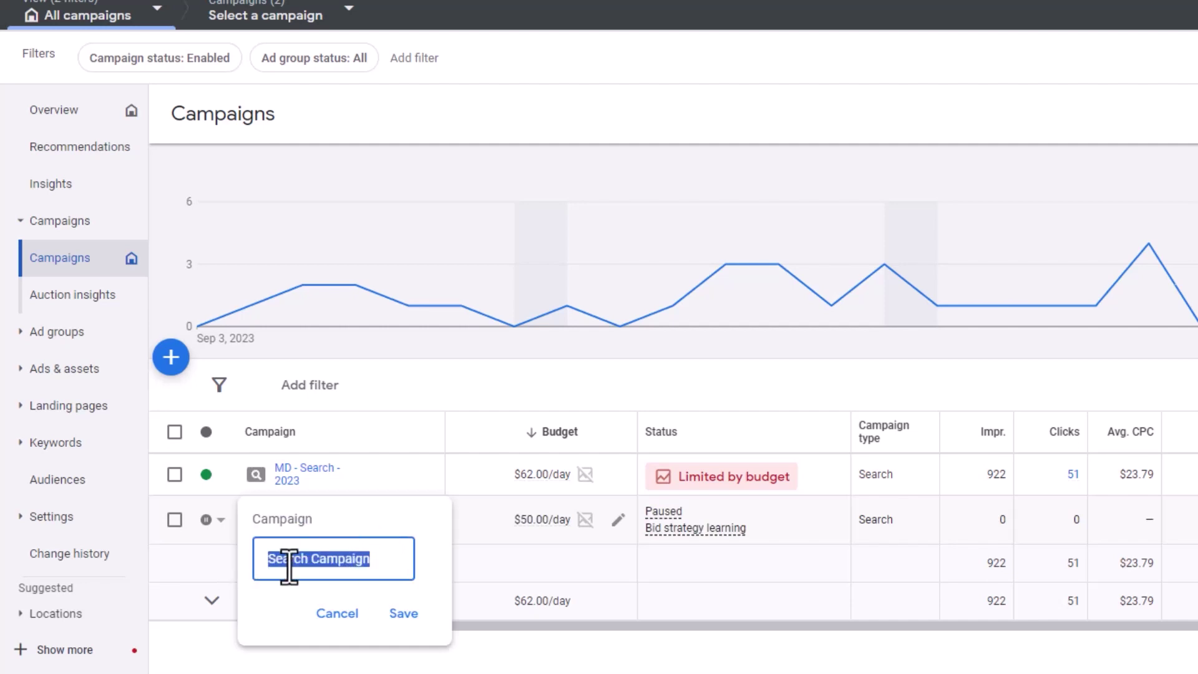
pyautogui.click(337, 614)
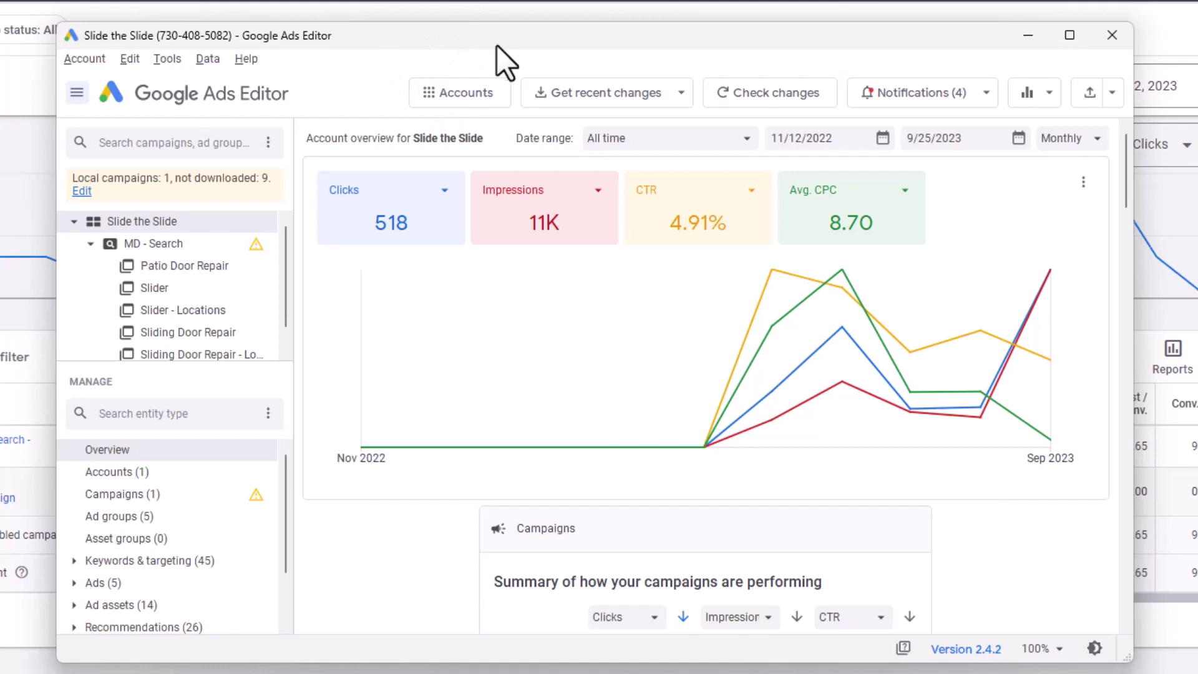
# Step: Add the Twin Cities Refinish account in Ads Editor and download all its campaigns
pyautogui.click(433, 94)
pyautogui.click(50, 115)
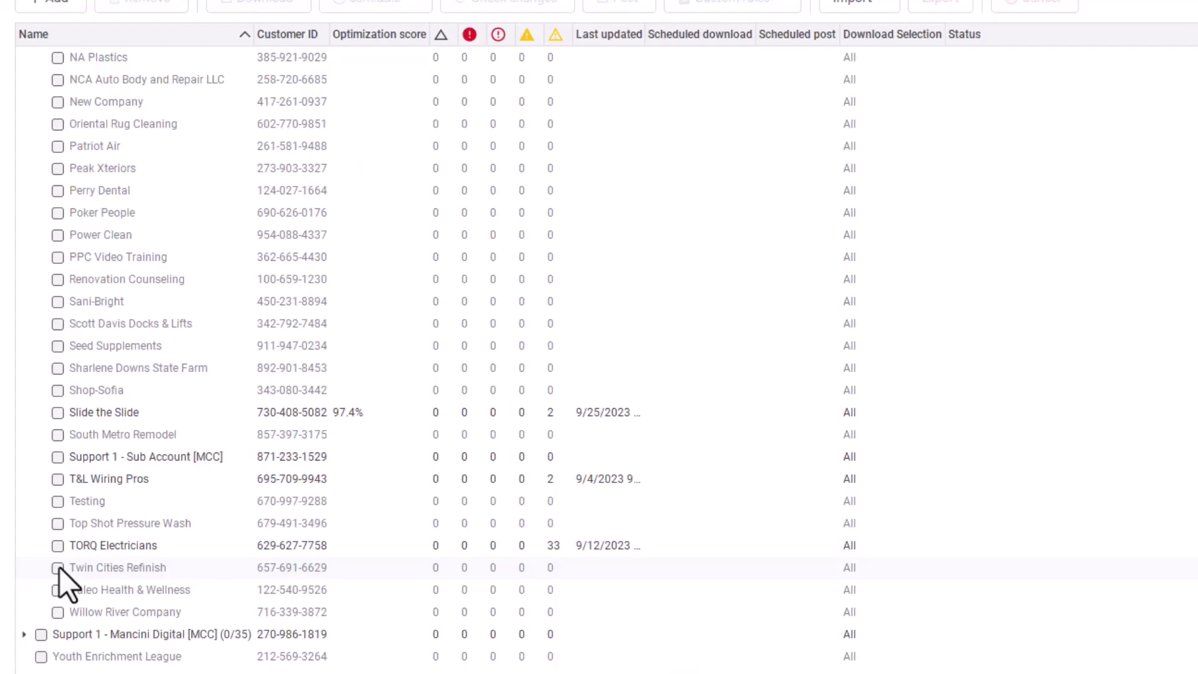
pyautogui.click(57, 568)
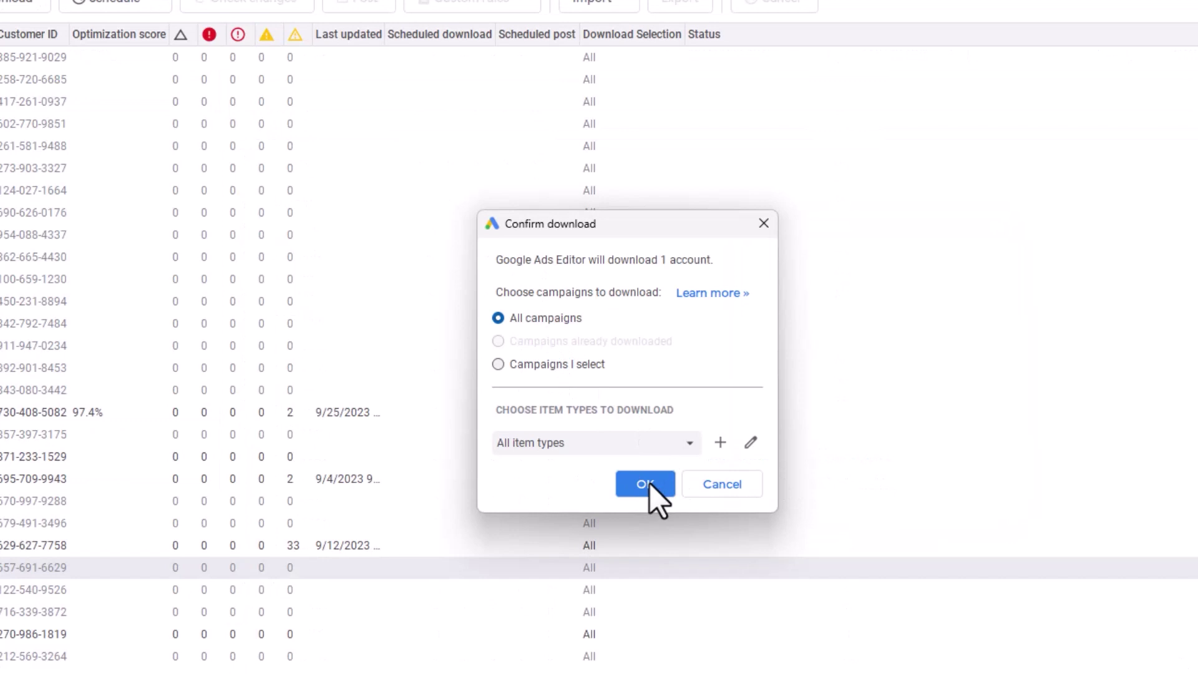
pyautogui.click(646, 485)
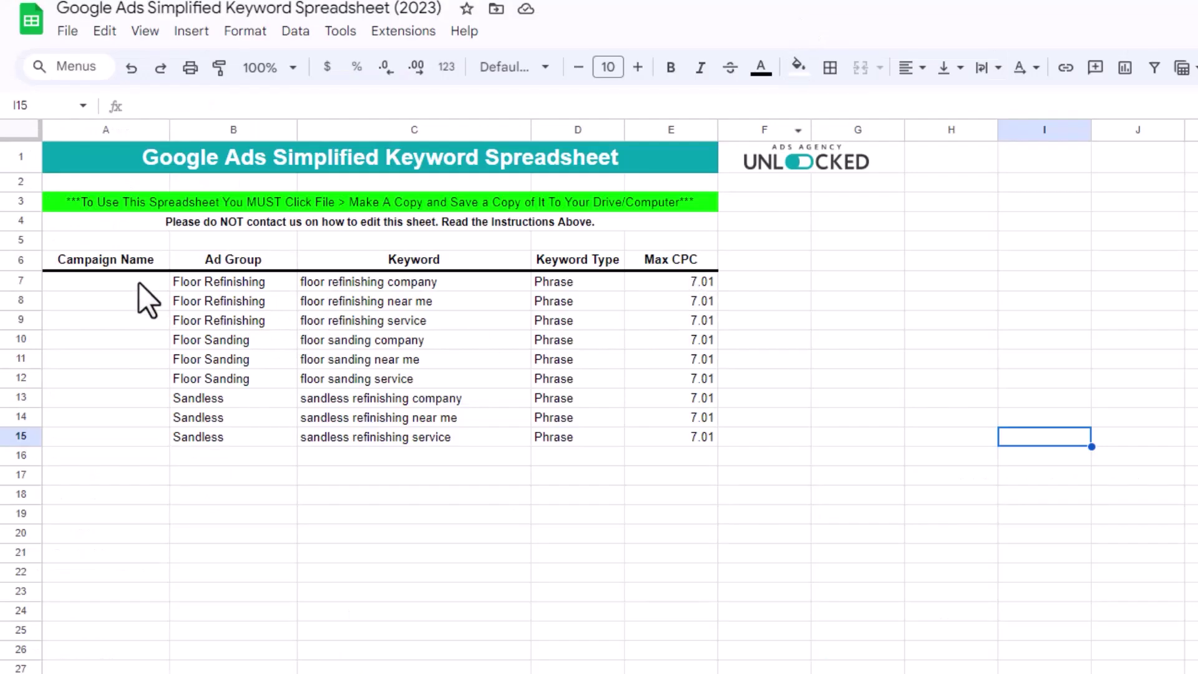
# Step: Enter 'Search Campaign' in A7 and paste it into A8:A15, then select the keyword table
pyautogui.click(136, 282)
pyautogui.write('Search Campaign')
pyautogui.press('Return')
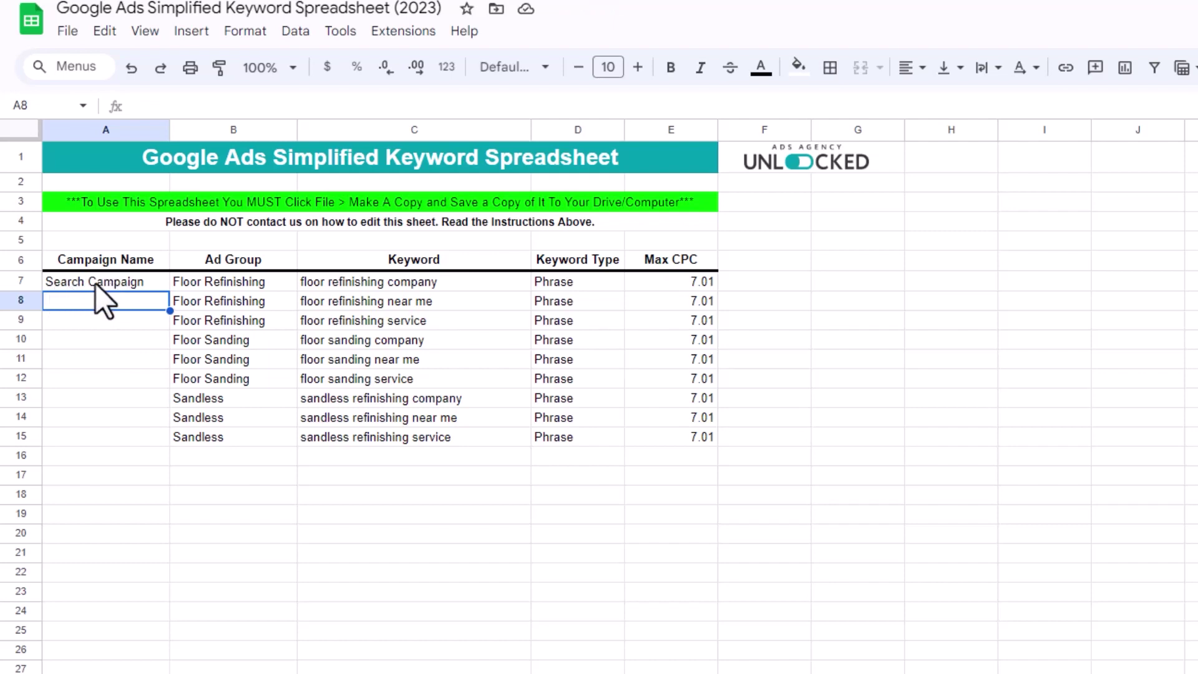
pyautogui.click(96, 283)
pyautogui.moveTo(112, 303); pyautogui.dragTo(119, 437)
pyautogui.write('Search Campaign Search Campaign Search Campaign Search Campaign Search Campaign Search Campaign Search Campaign Search Campaign')
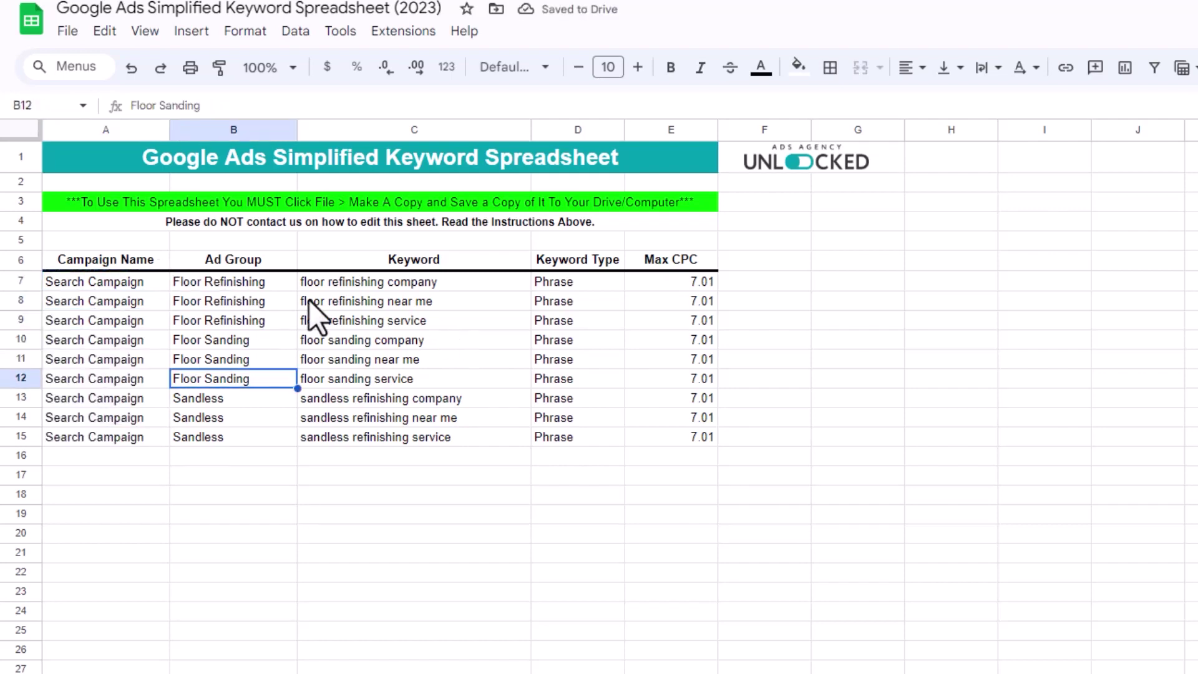
pyautogui.moveTo(121, 264); pyautogui.dragTo(635, 439)
# Step: Copy the keyword table A6:E15 and show Search Campaign's keyword list in Ads Editor
pyautogui.hotkey('alt', 'Tab')
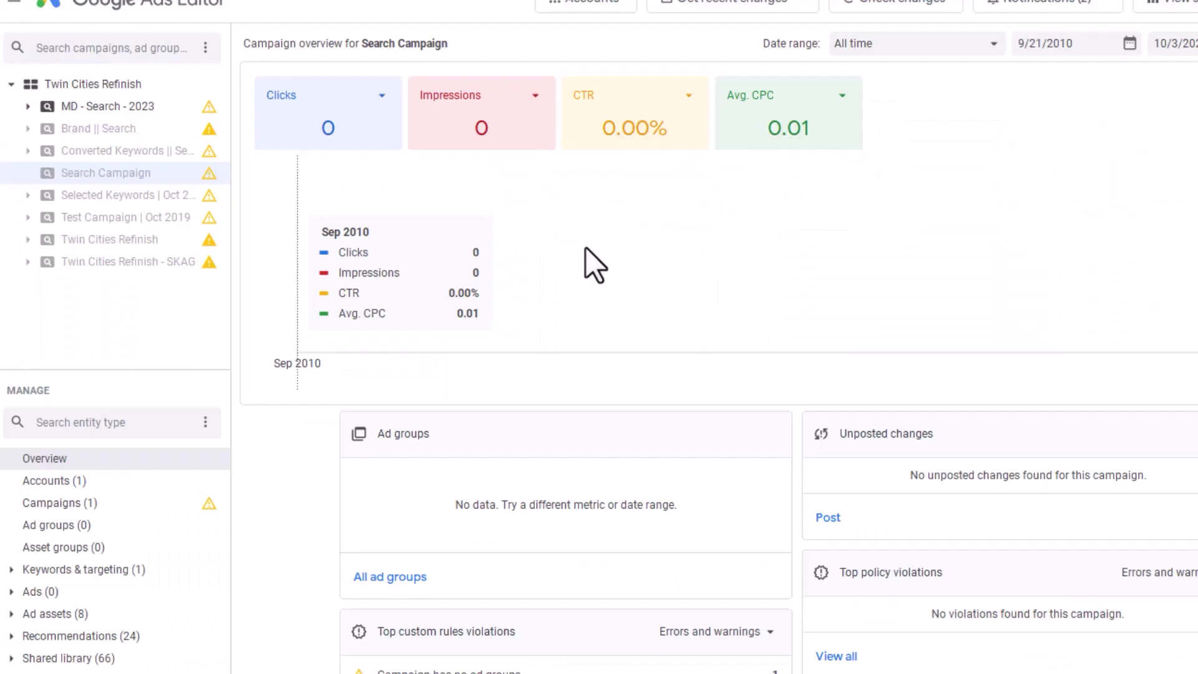
pyautogui.click(136, 174)
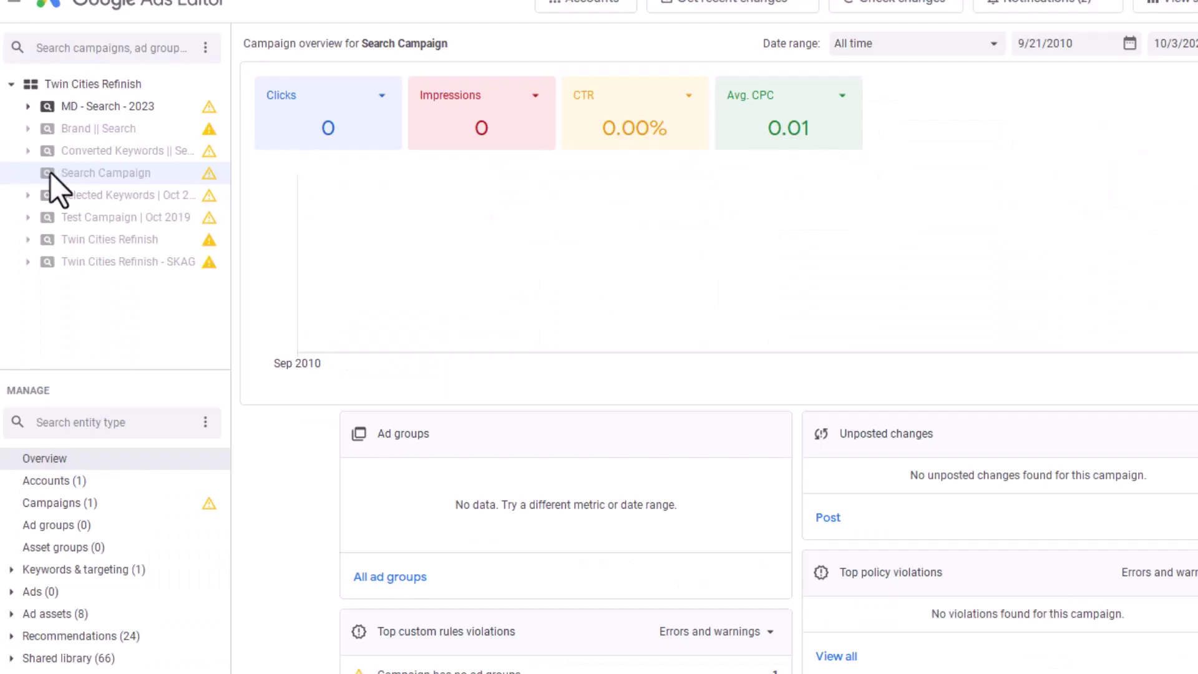
pyautogui.click(12, 570)
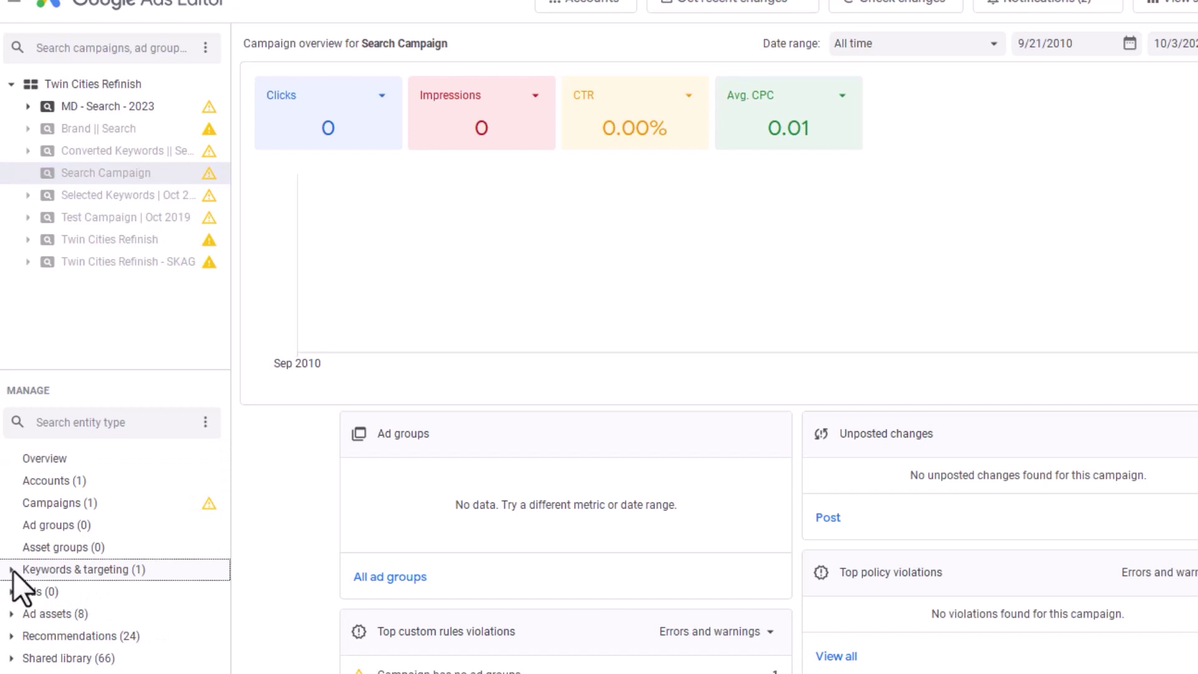
pyautogui.click(13, 572)
pyautogui.click(58, 590)
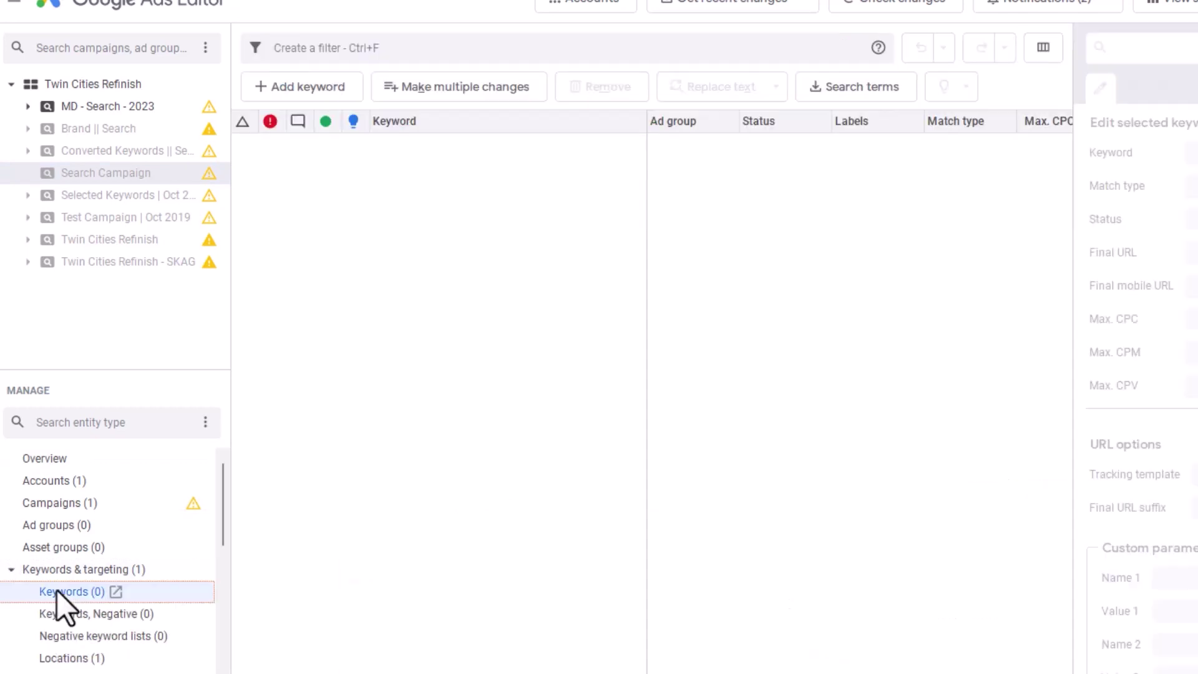
# Step: Import the pasted ad groups and keywords via Make multiple changes, keep them, and post
pyautogui.click(438, 89)
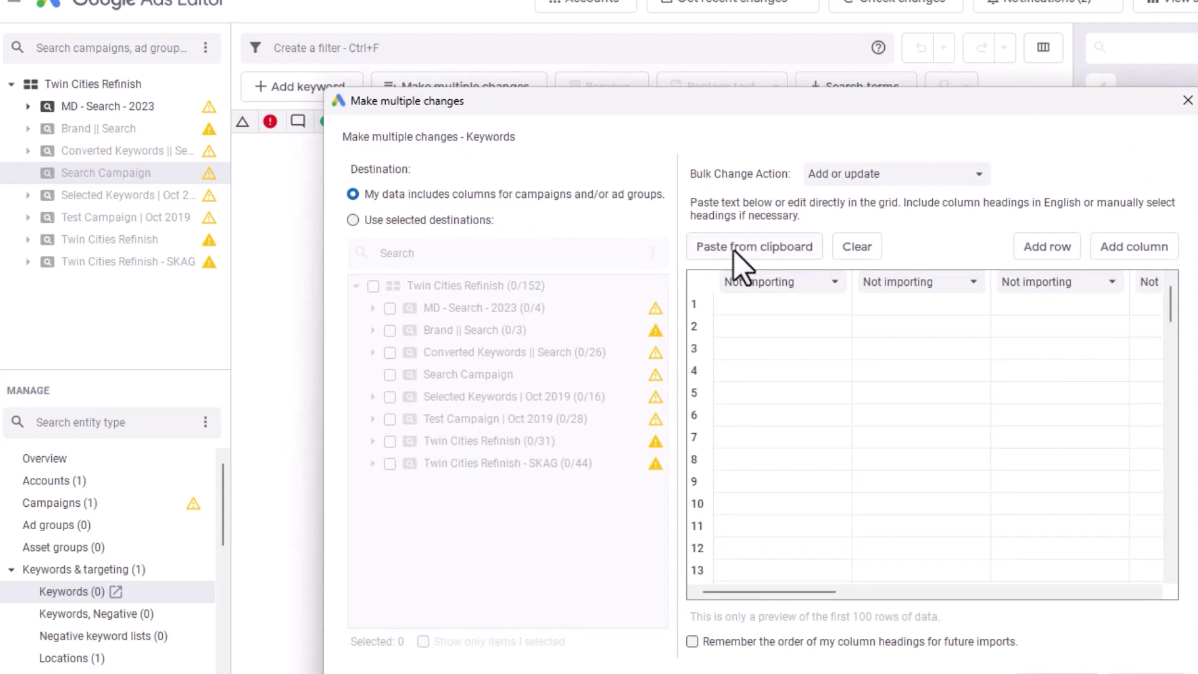
pyautogui.click(752, 252)
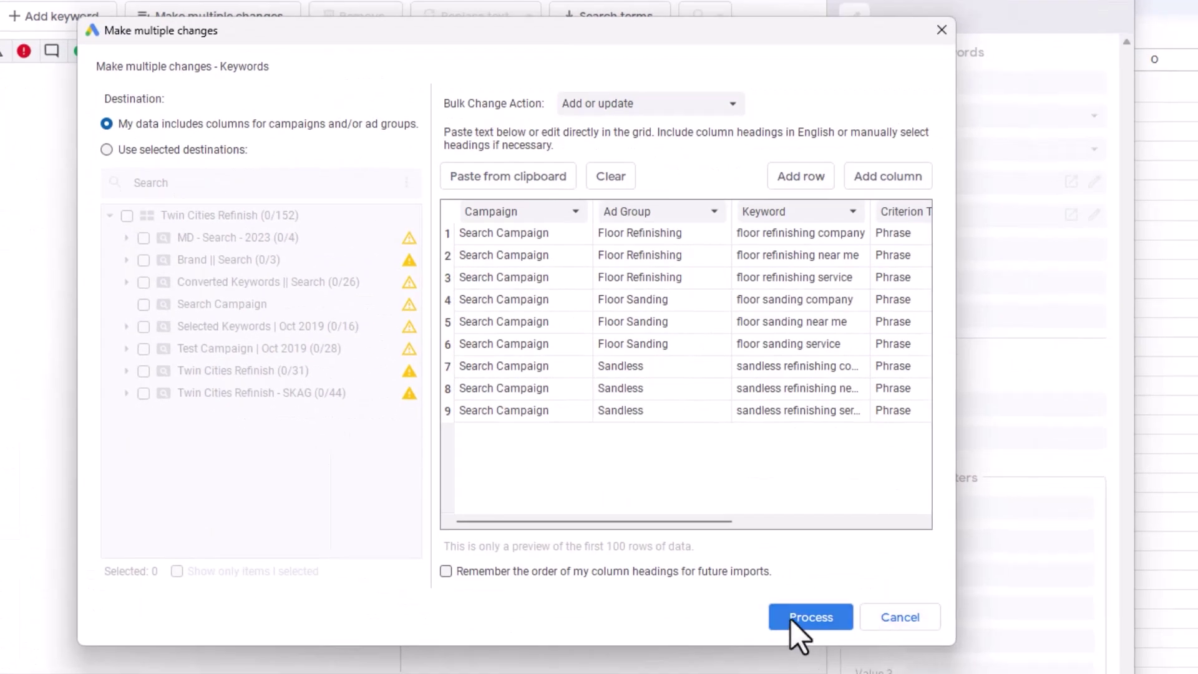
pyautogui.click(792, 618)
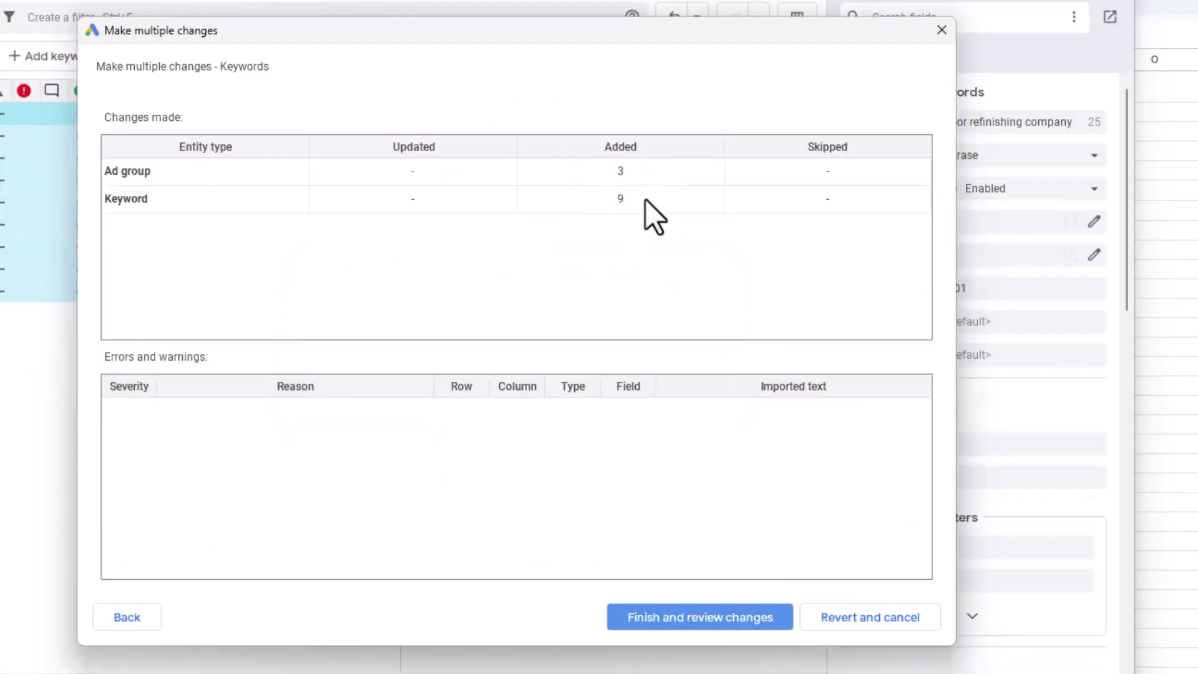
pyautogui.click(694, 617)
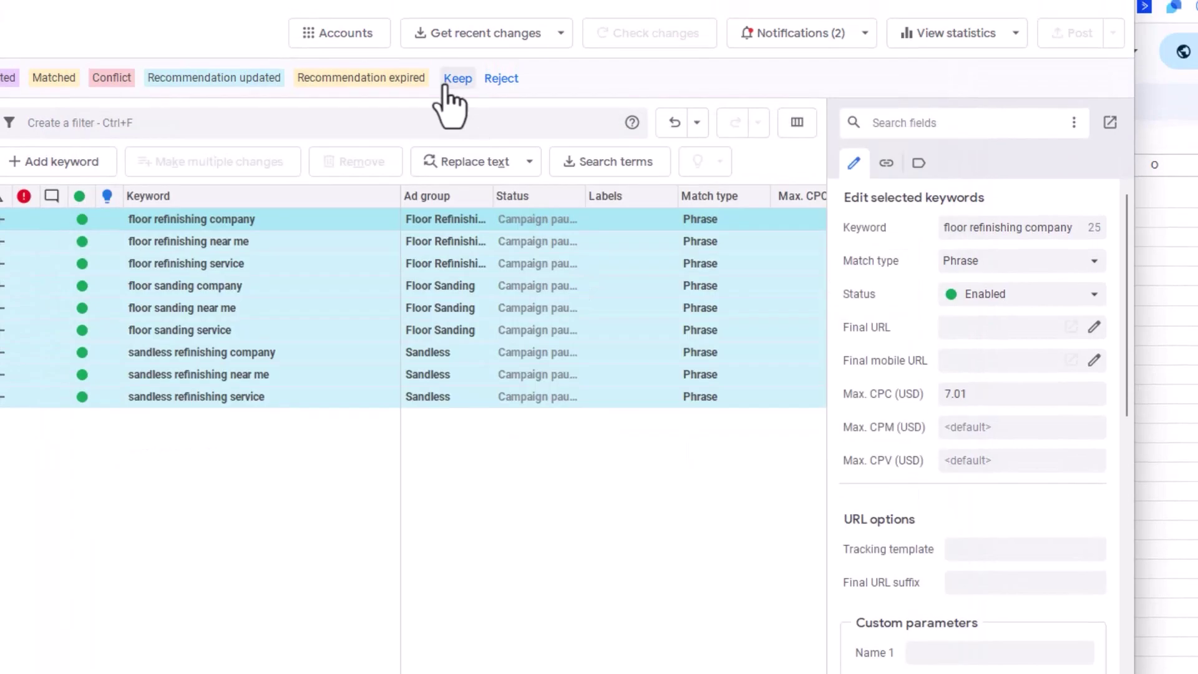
pyautogui.click(448, 87)
pyautogui.click(521, 601)
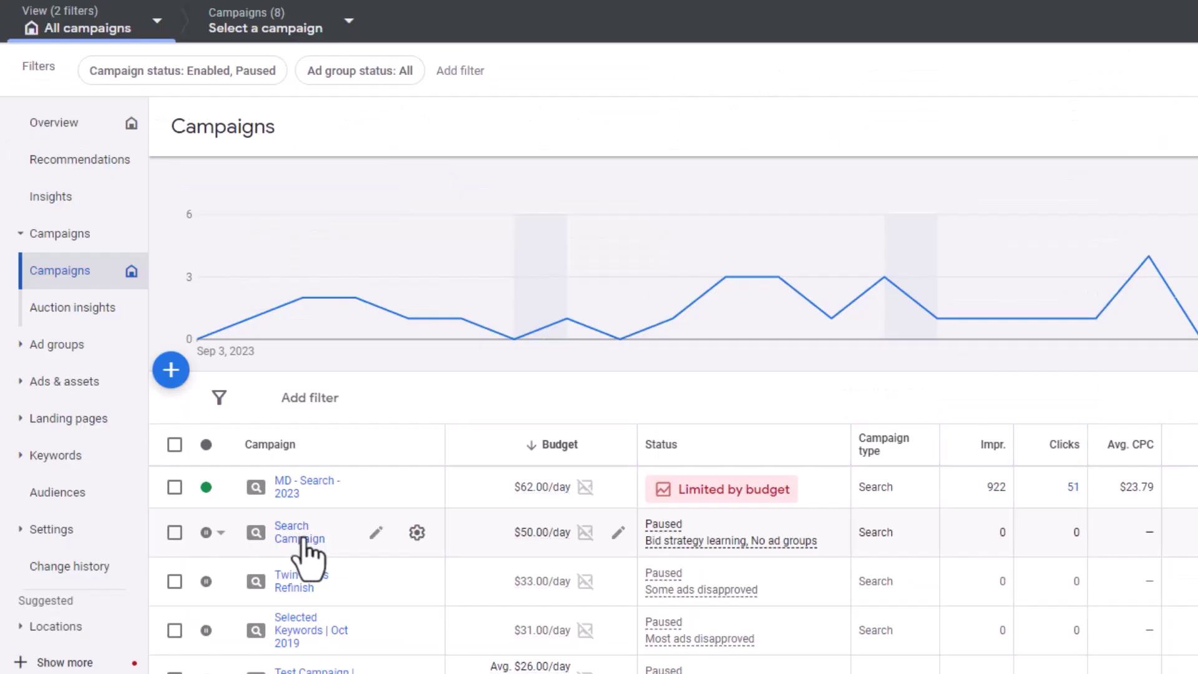
# Step: Open Search Campaign and view its search keywords in the Google Ads web interface
pyautogui.click(299, 540)
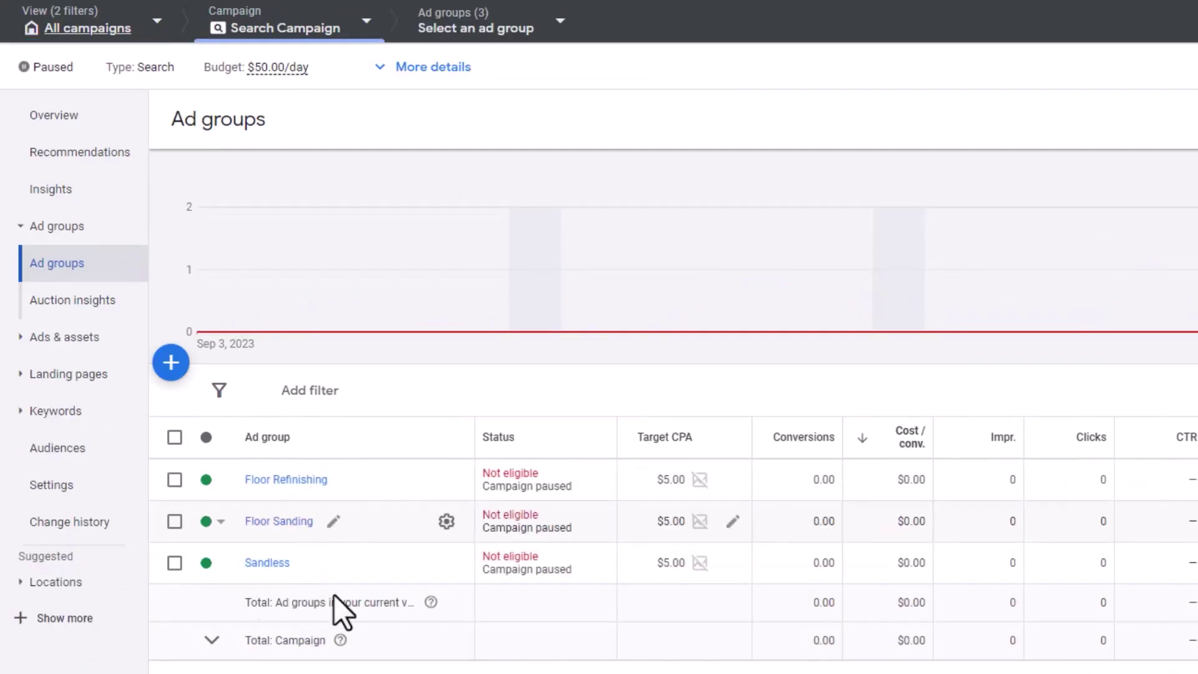
pyautogui.click(57, 412)
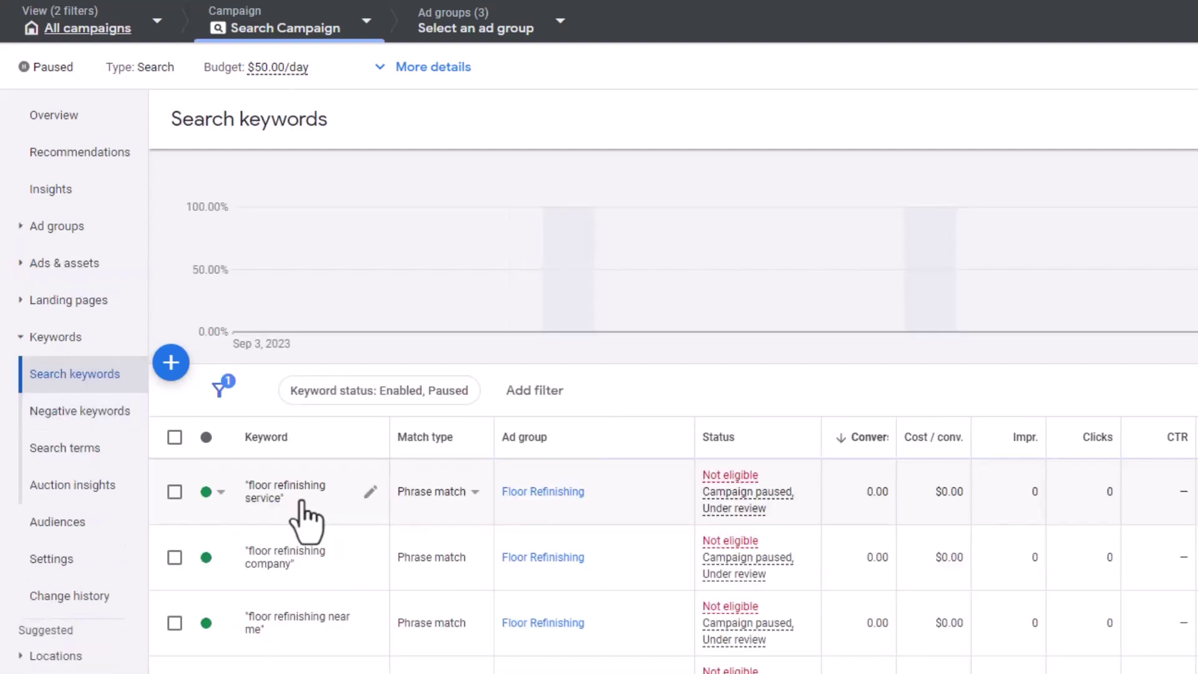